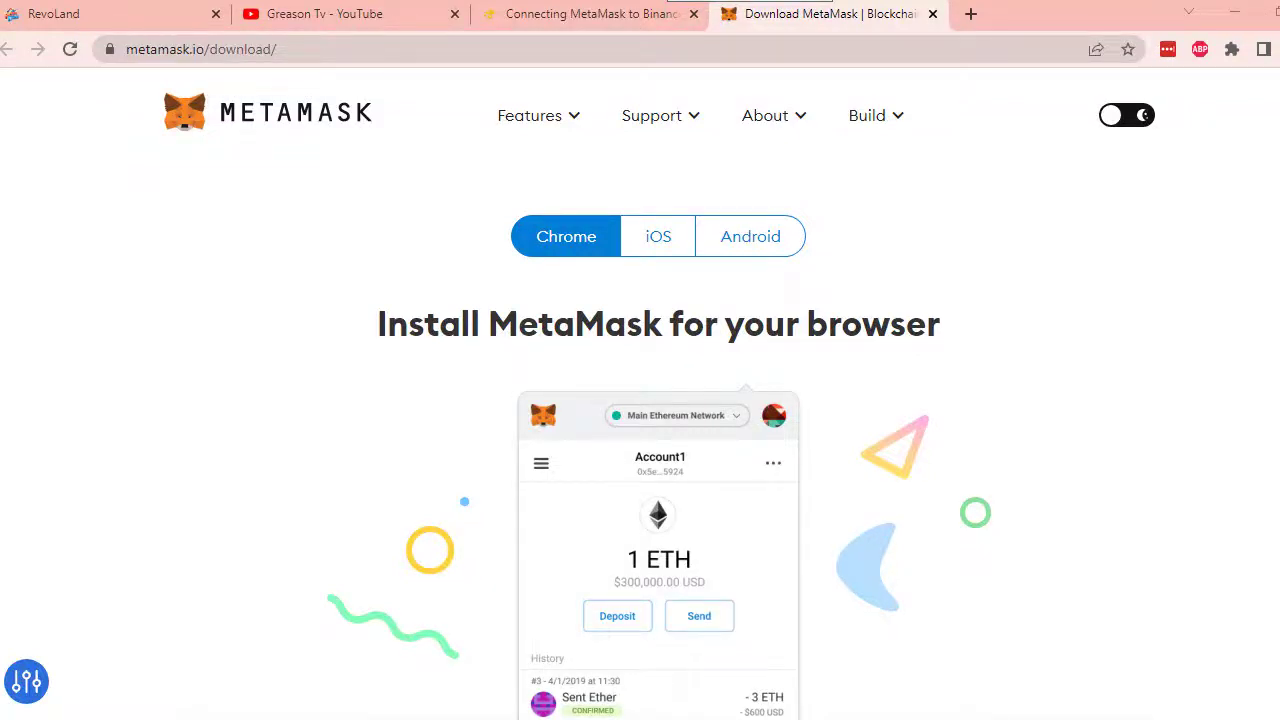
# Scroll down metamask.io/download to the Supported Browsers list of Chrome, Firefox, Brave and Edge
pyautogui.scroll(-1, 658, 450)
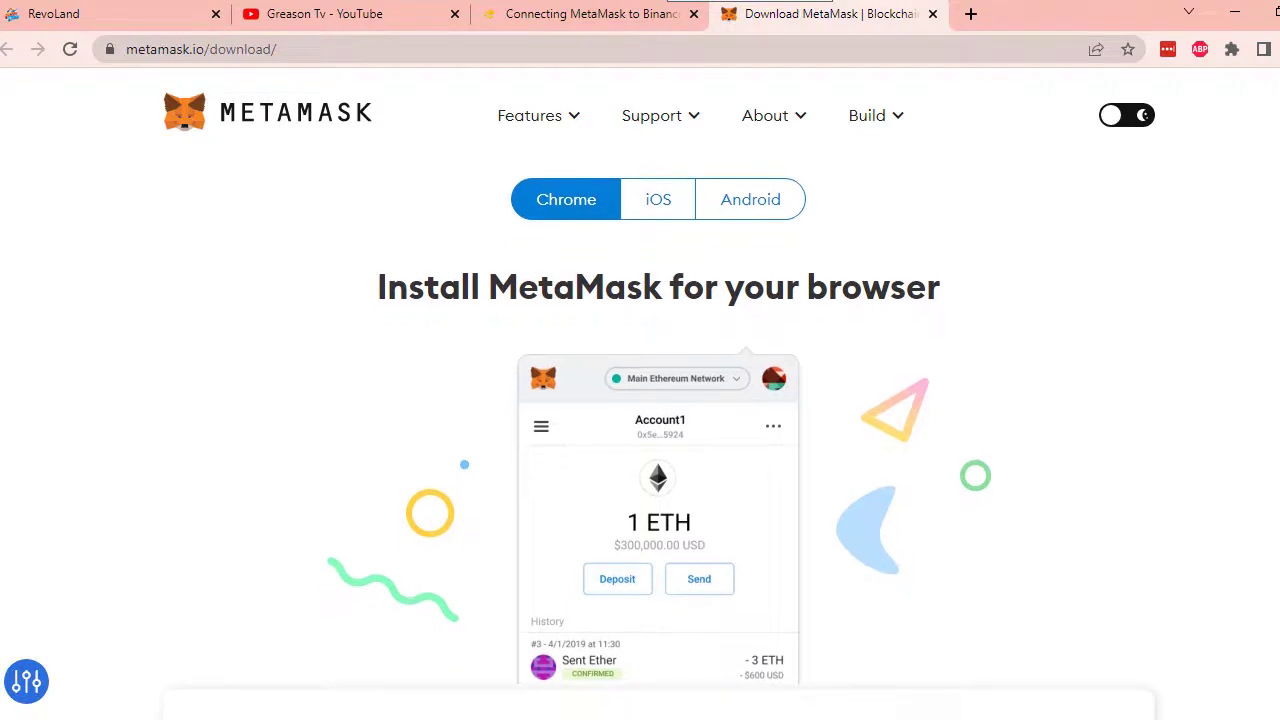
pyautogui.scroll(-1, 658, 450)
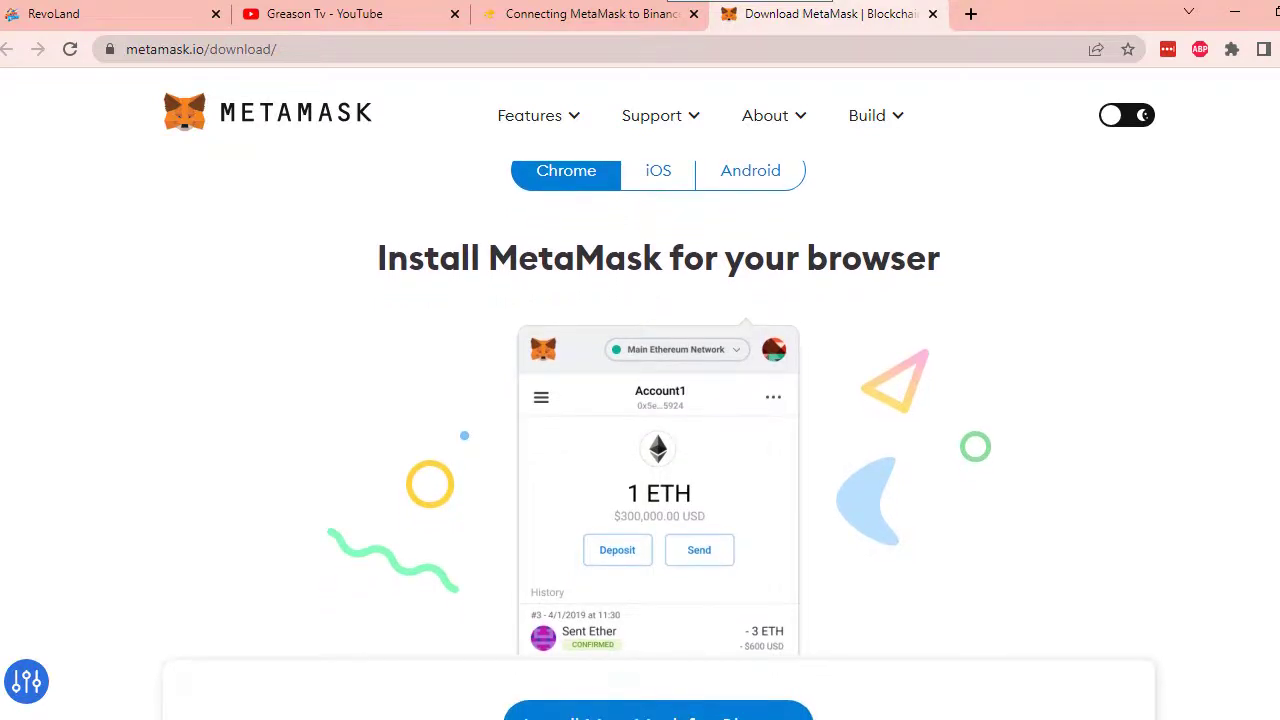
pyautogui.scroll(-1, 658, 450)
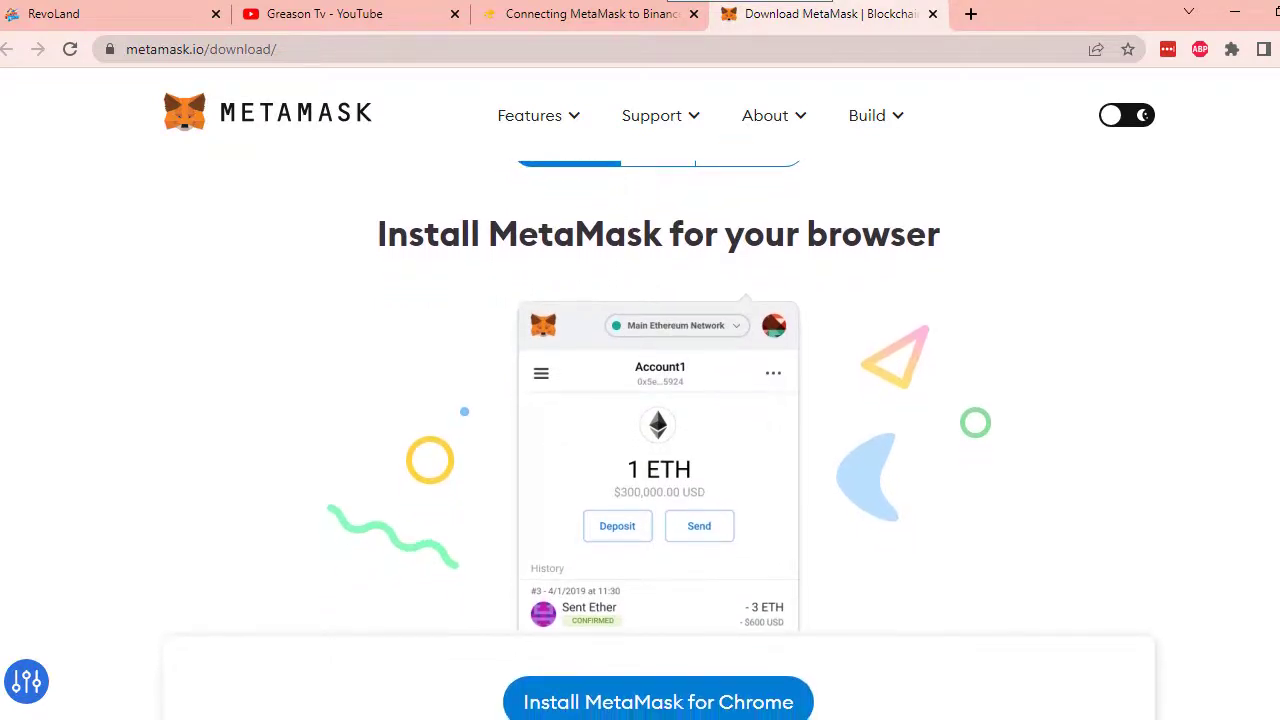
pyautogui.scroll(-1, 658, 450)
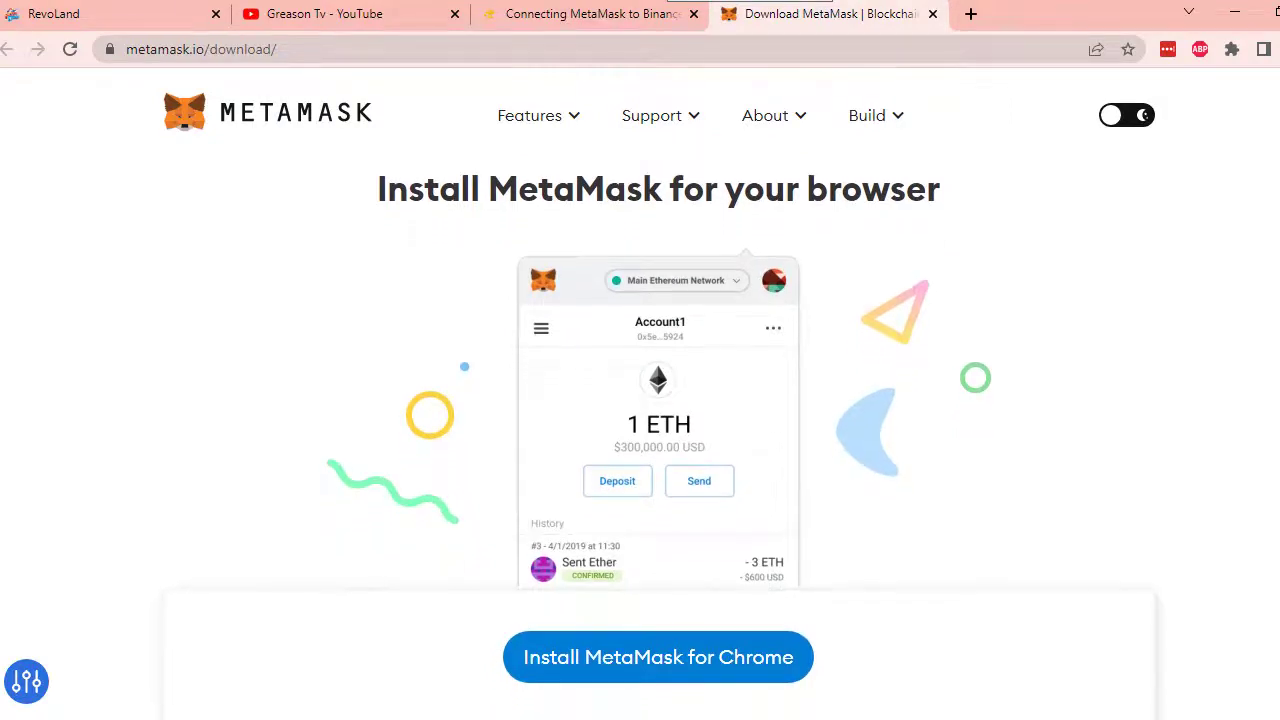
pyautogui.scroll(-1, 658, 450)
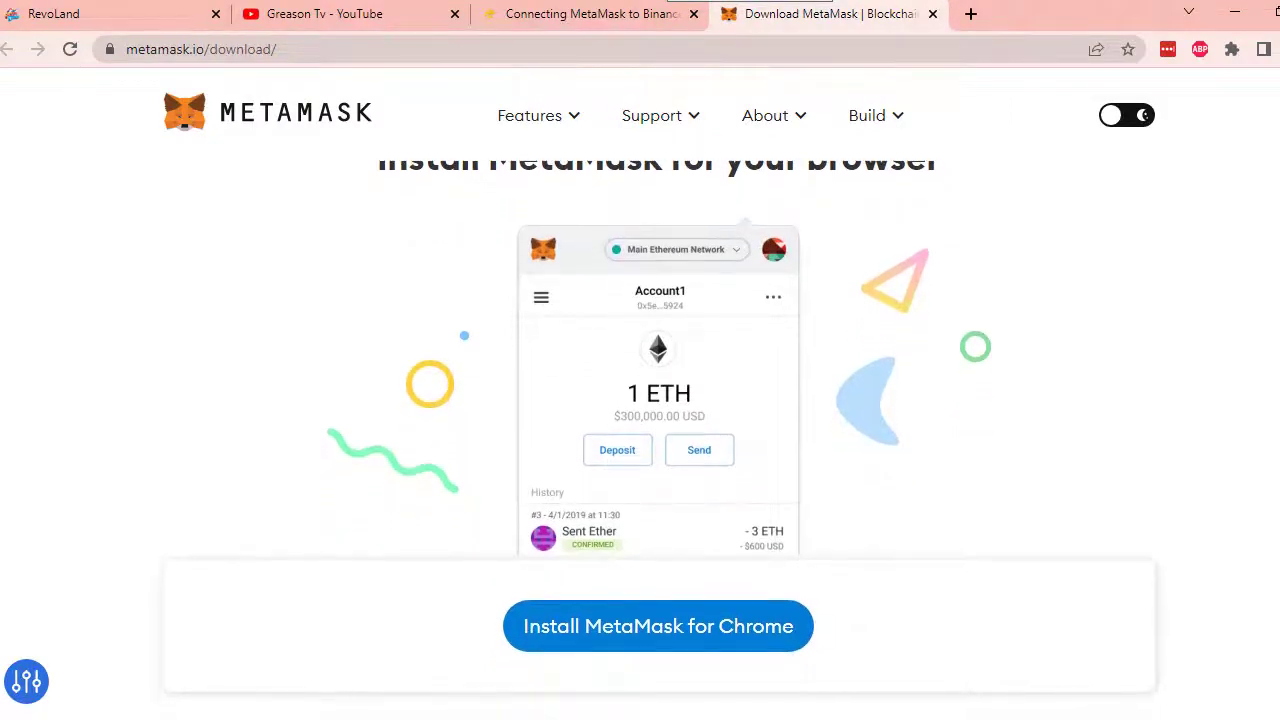
pyautogui.scroll(-1, 658, 450)
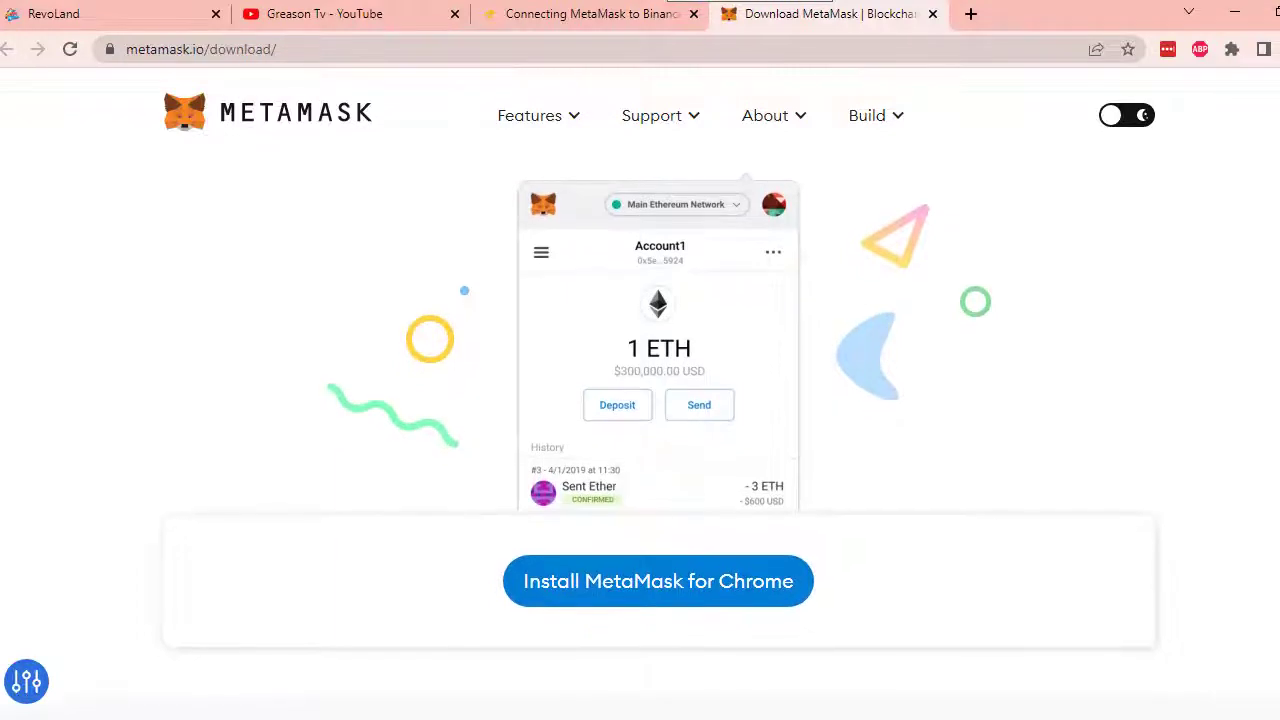
pyautogui.scroll(-1, 658, 450)
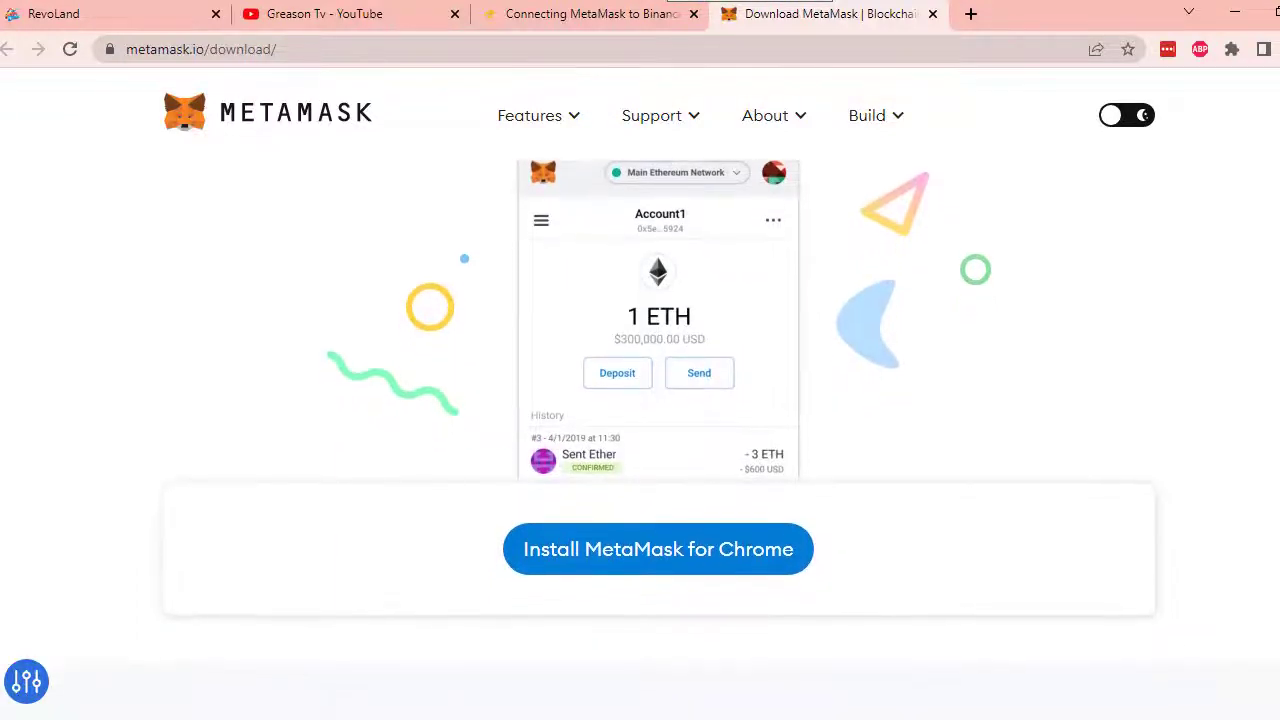
pyautogui.scroll(-3, 658, 390)
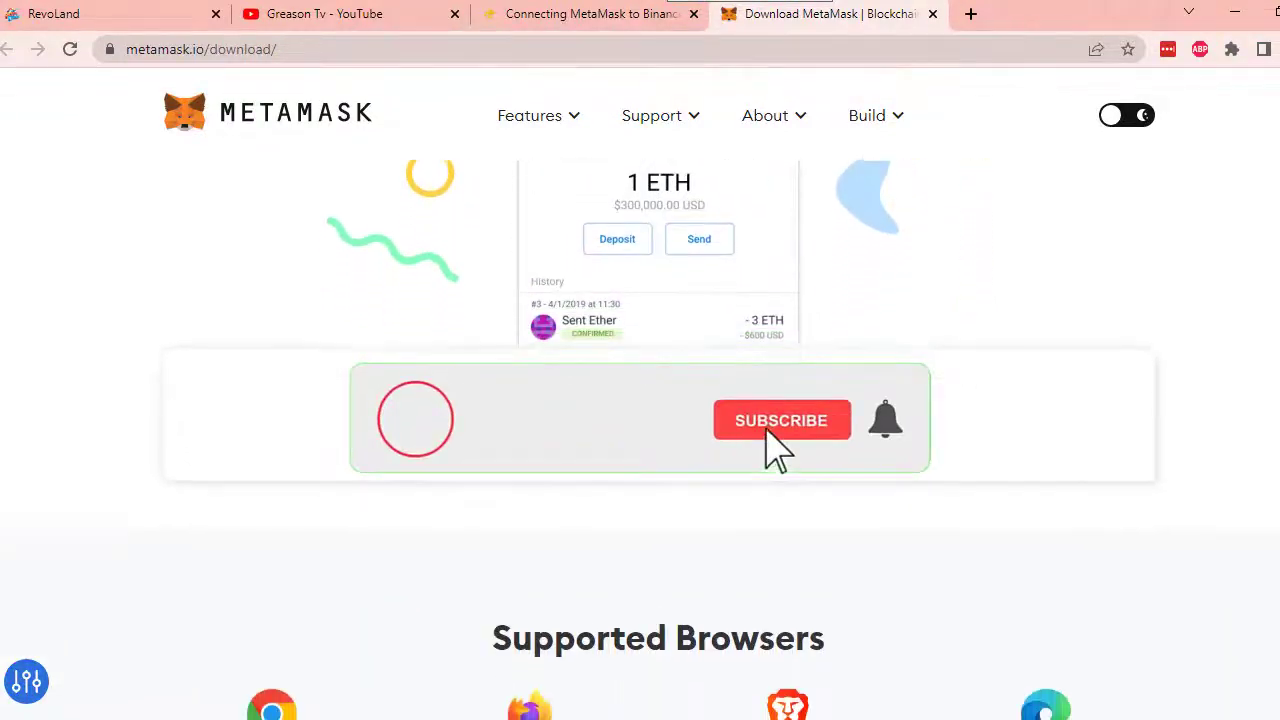
pyautogui.scroll(-4, 658, 450)
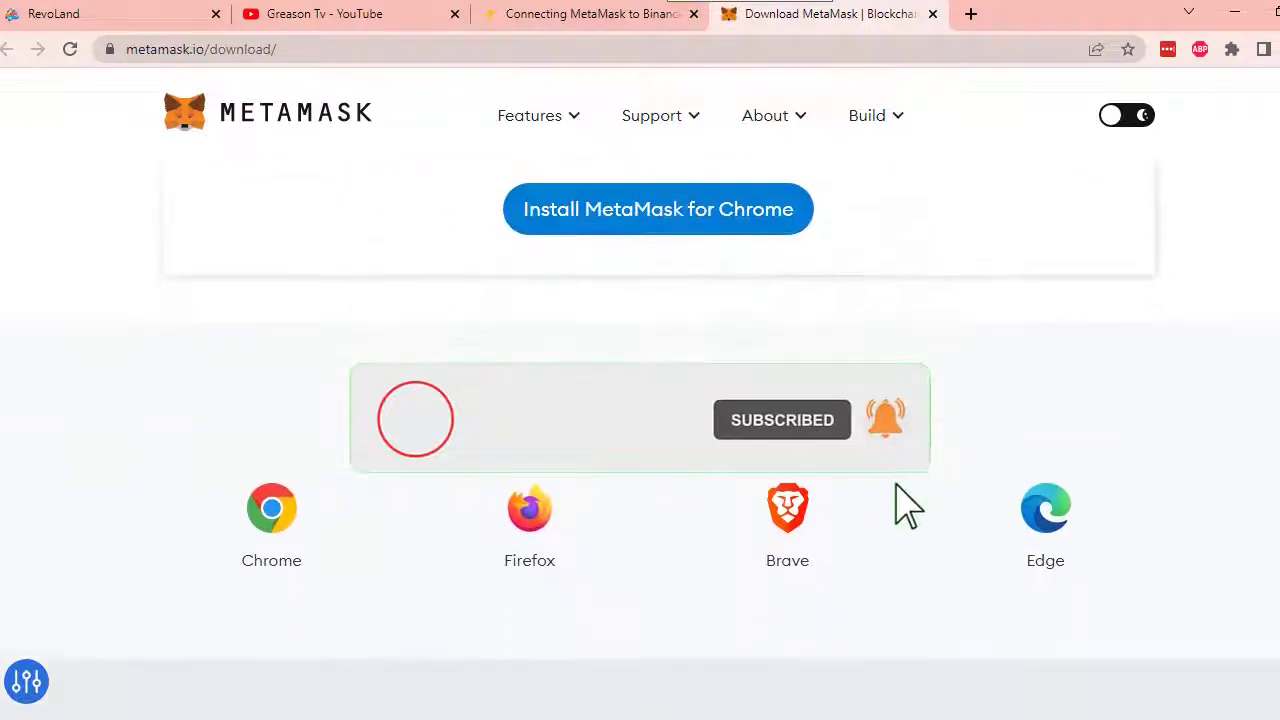
pyautogui.scroll(-2, 640, 440)
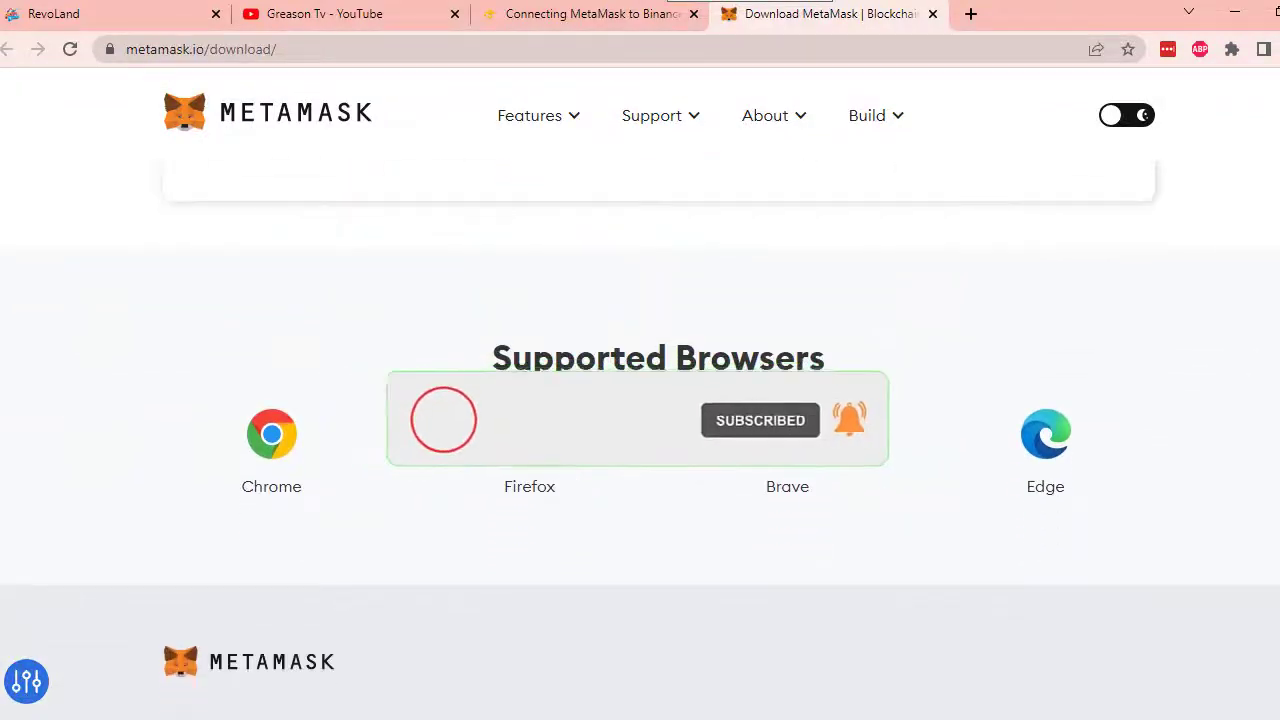
pyautogui.scroll(2, 640, 430)
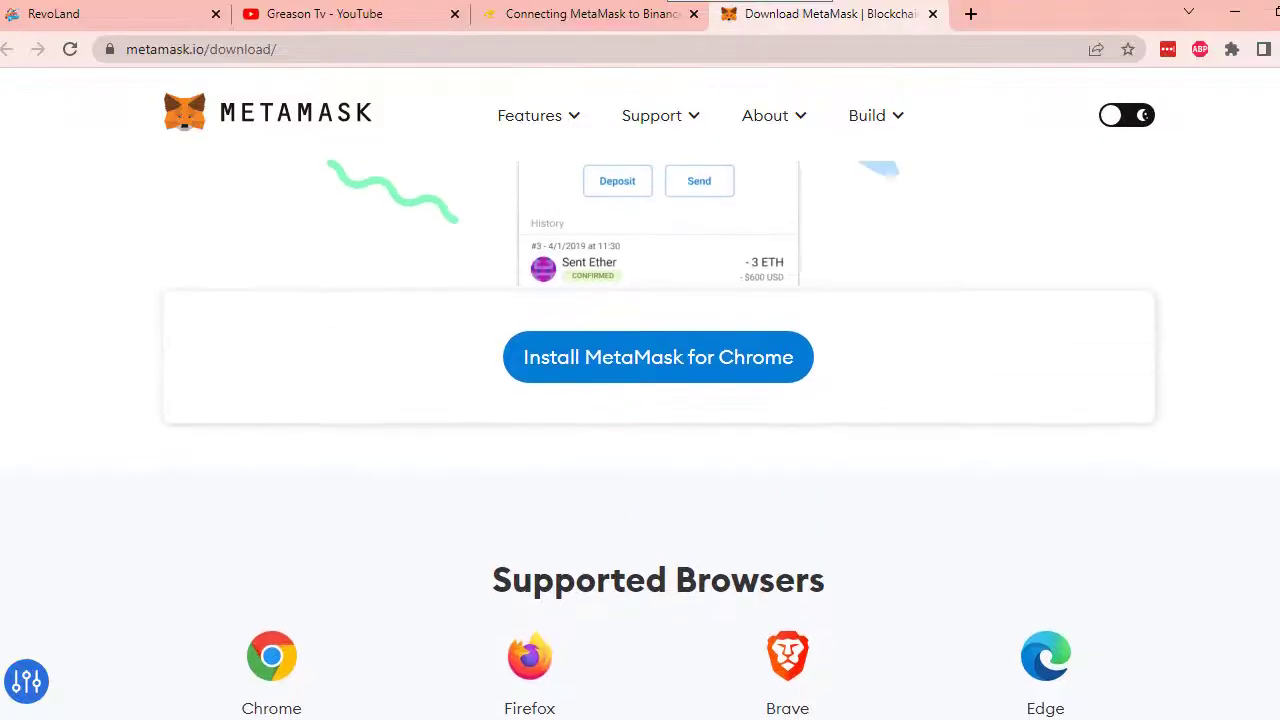
pyautogui.scroll(3, 660, 440)
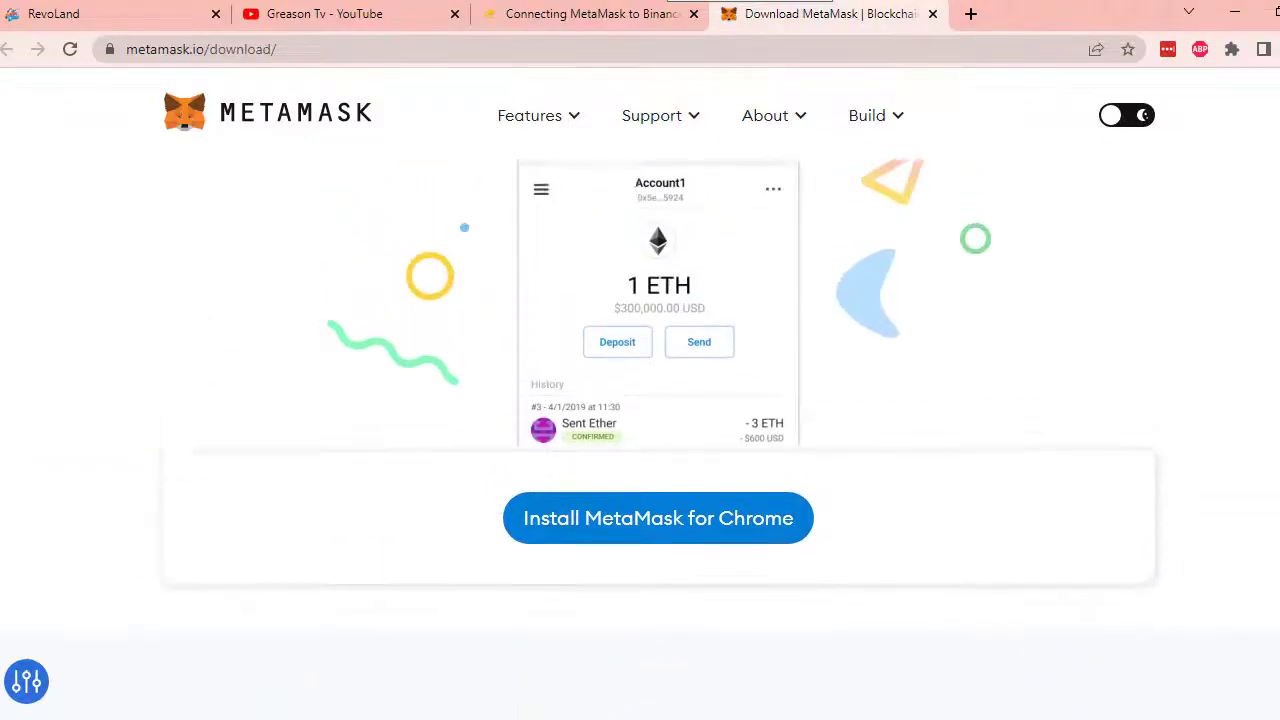
# Scroll the download page to the Install MetaMask for Chrome button above Supported Browsers
pyautogui.scroll(3, 660, 440)
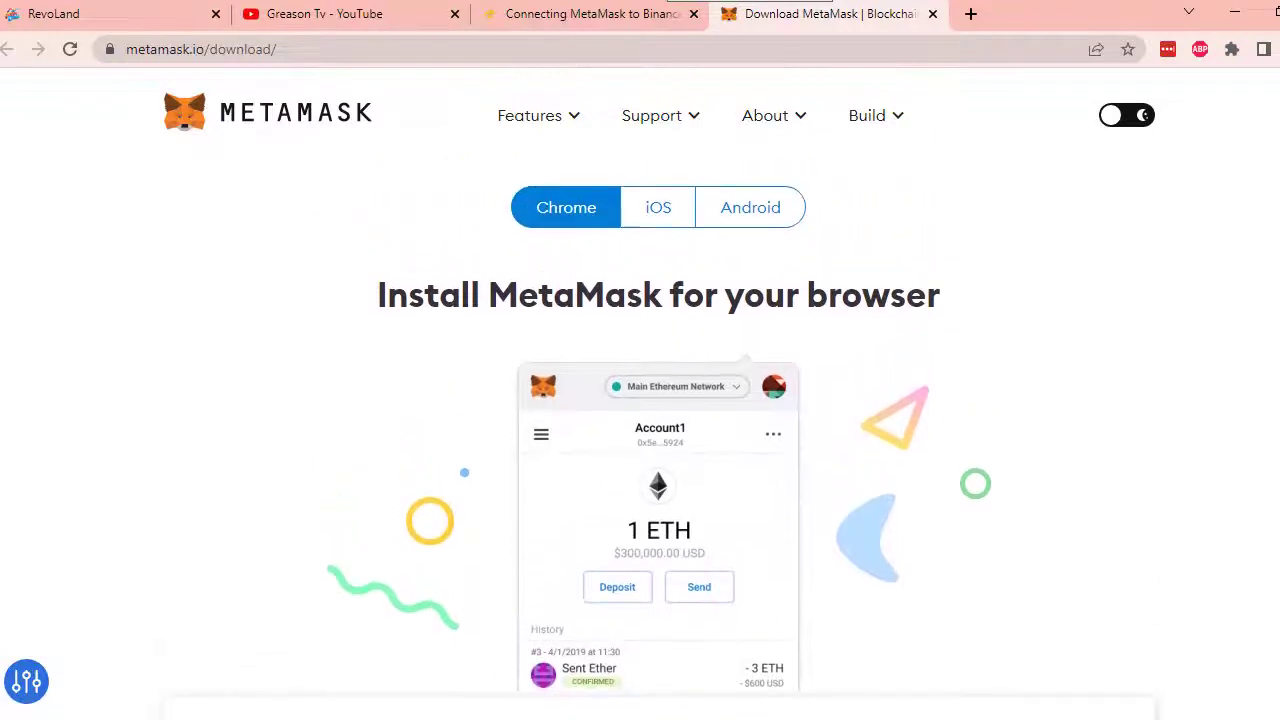
pyautogui.scroll(1, 660, 440)
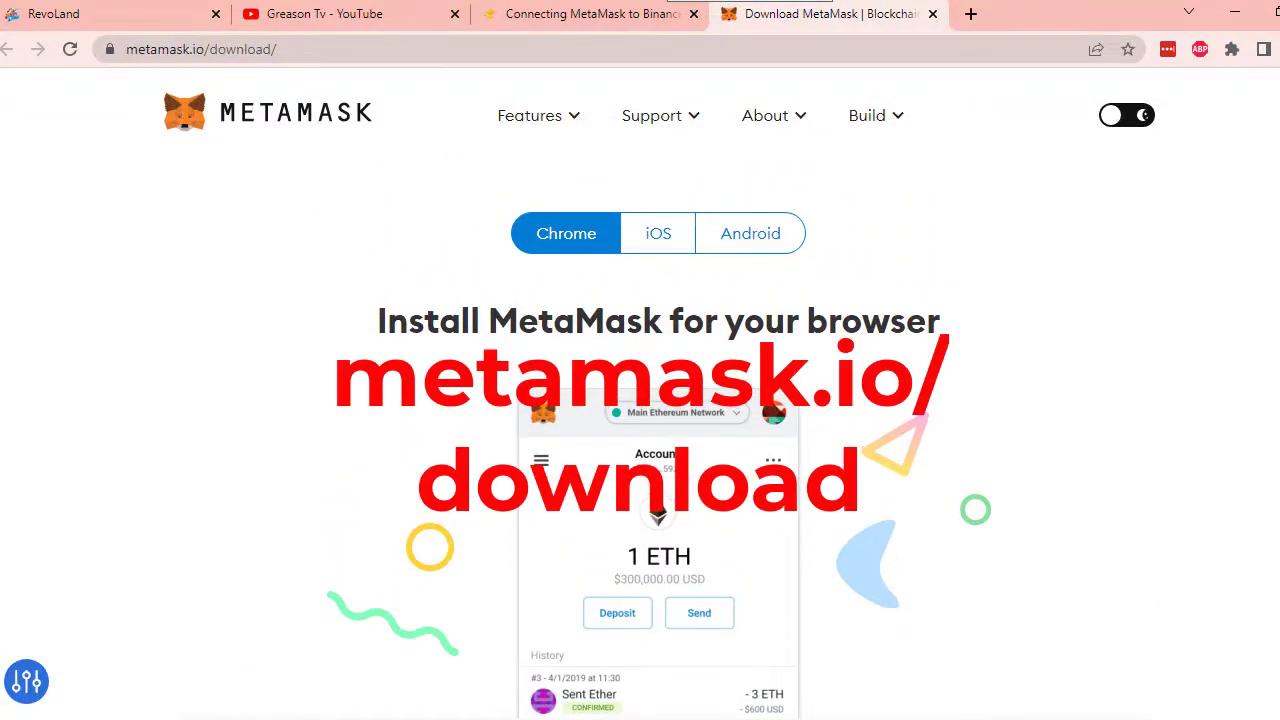
pyautogui.scroll(-1, 660, 440)
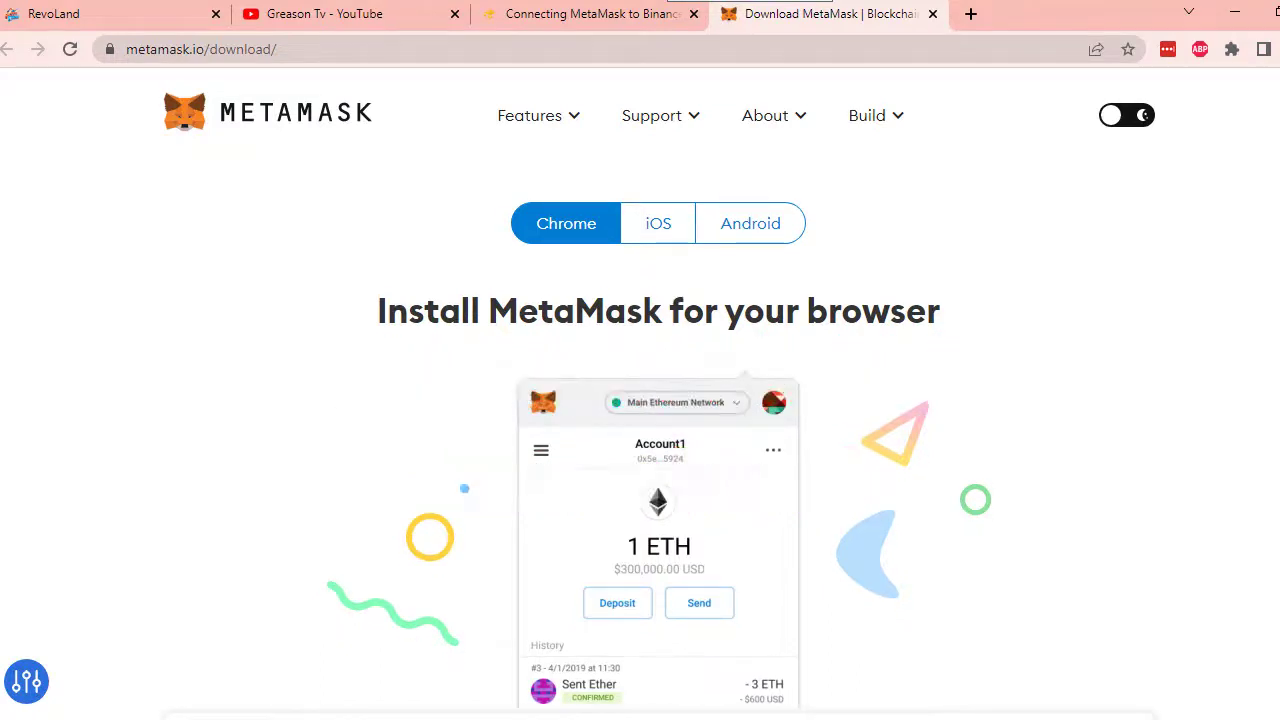
pyautogui.scroll(-1, 660, 440)
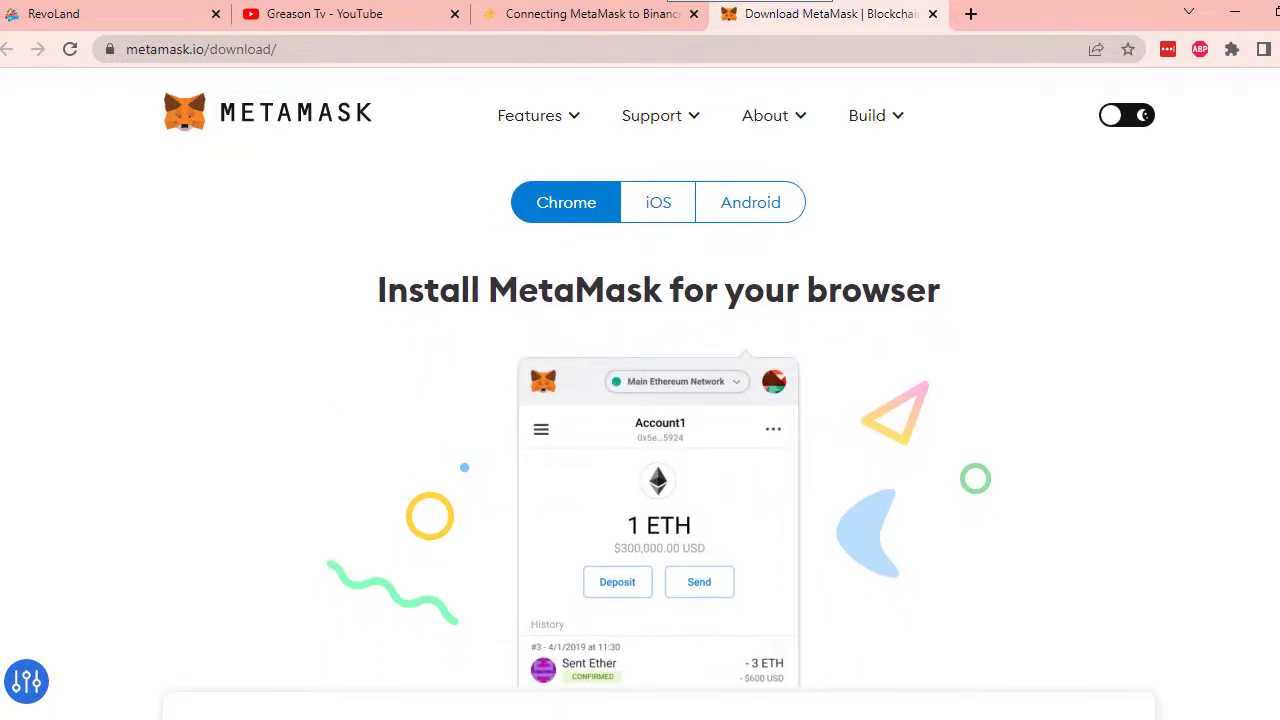
pyautogui.scroll(-2, 660, 440)
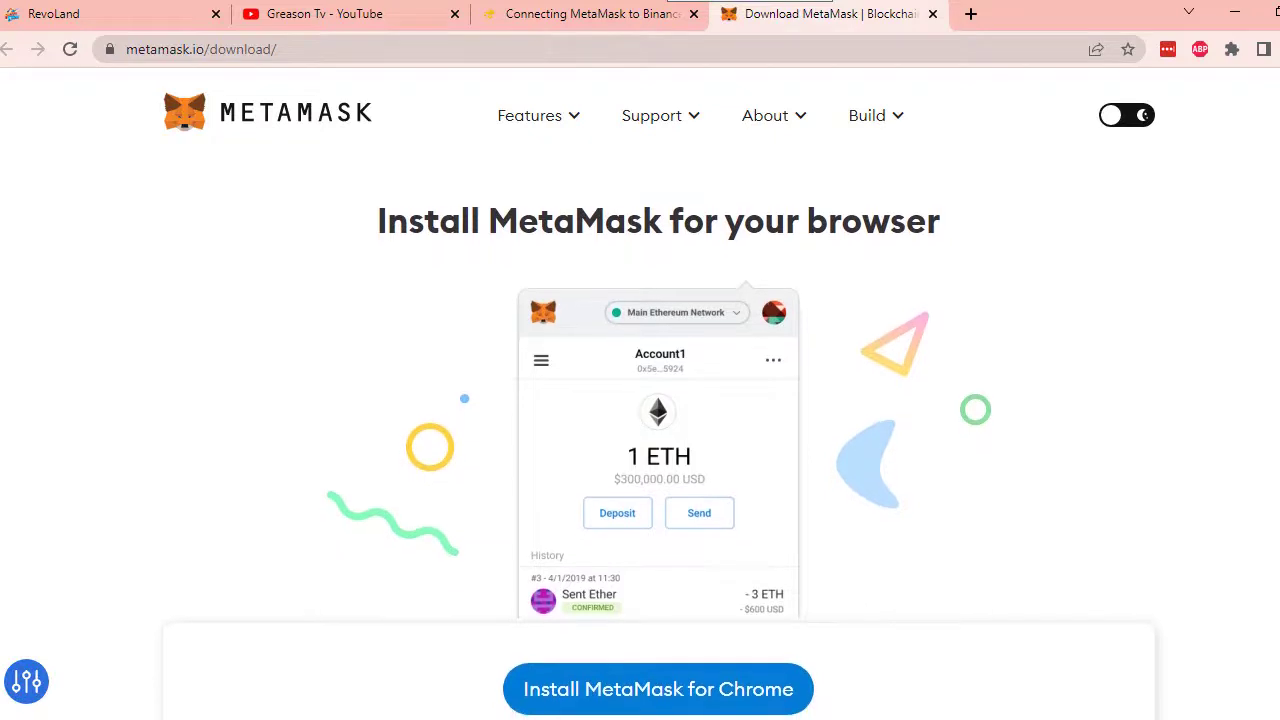
pyautogui.scroll(-1, 660, 440)
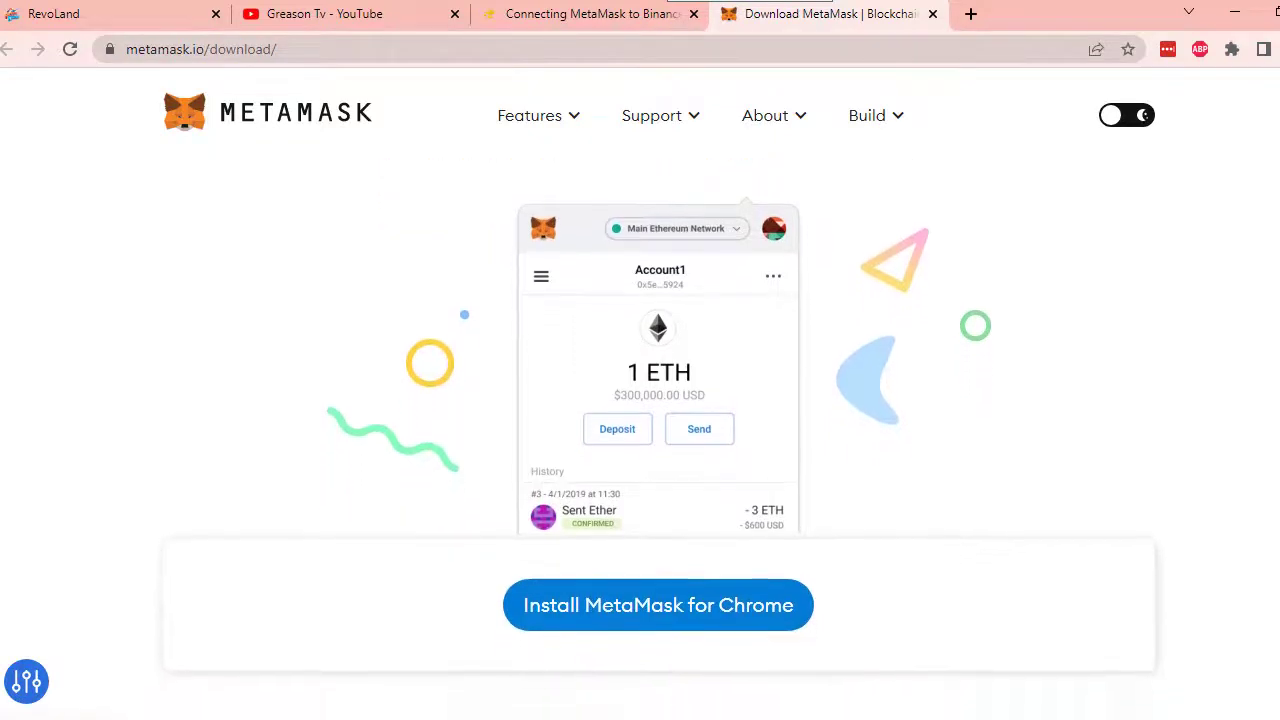
pyautogui.scroll(-1, 660, 440)
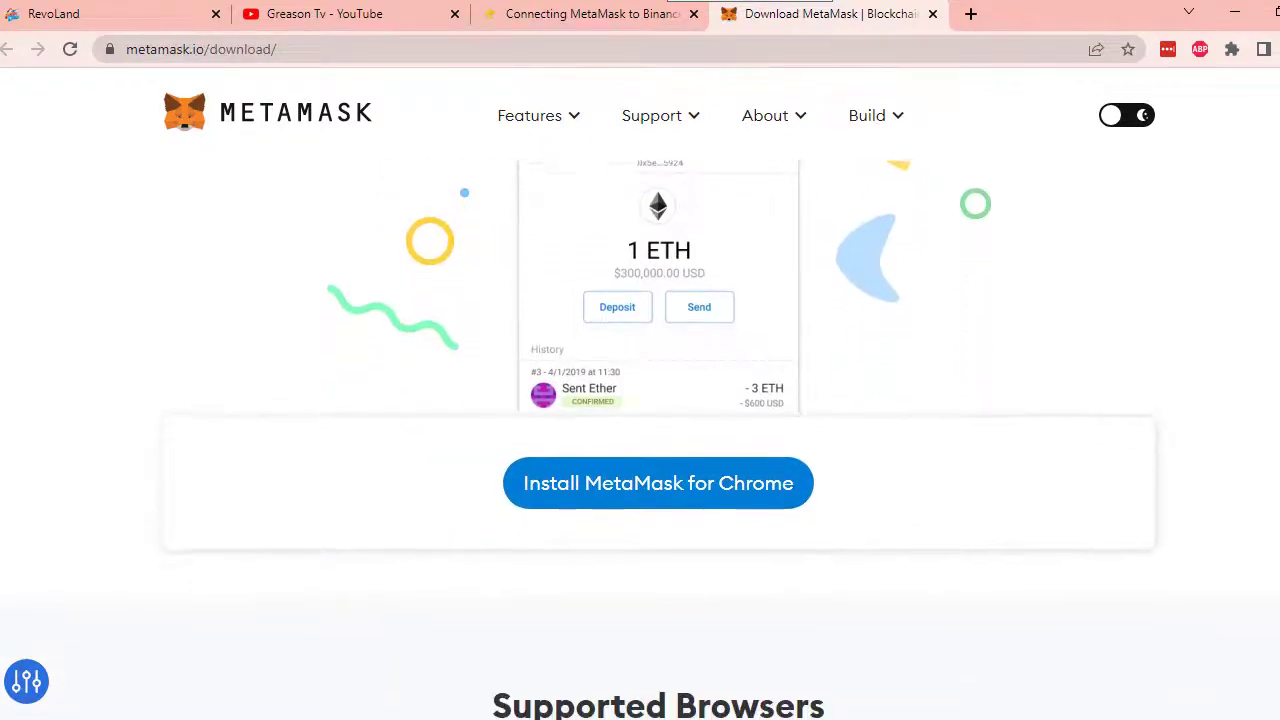
pyautogui.scroll(-1, 660, 440)
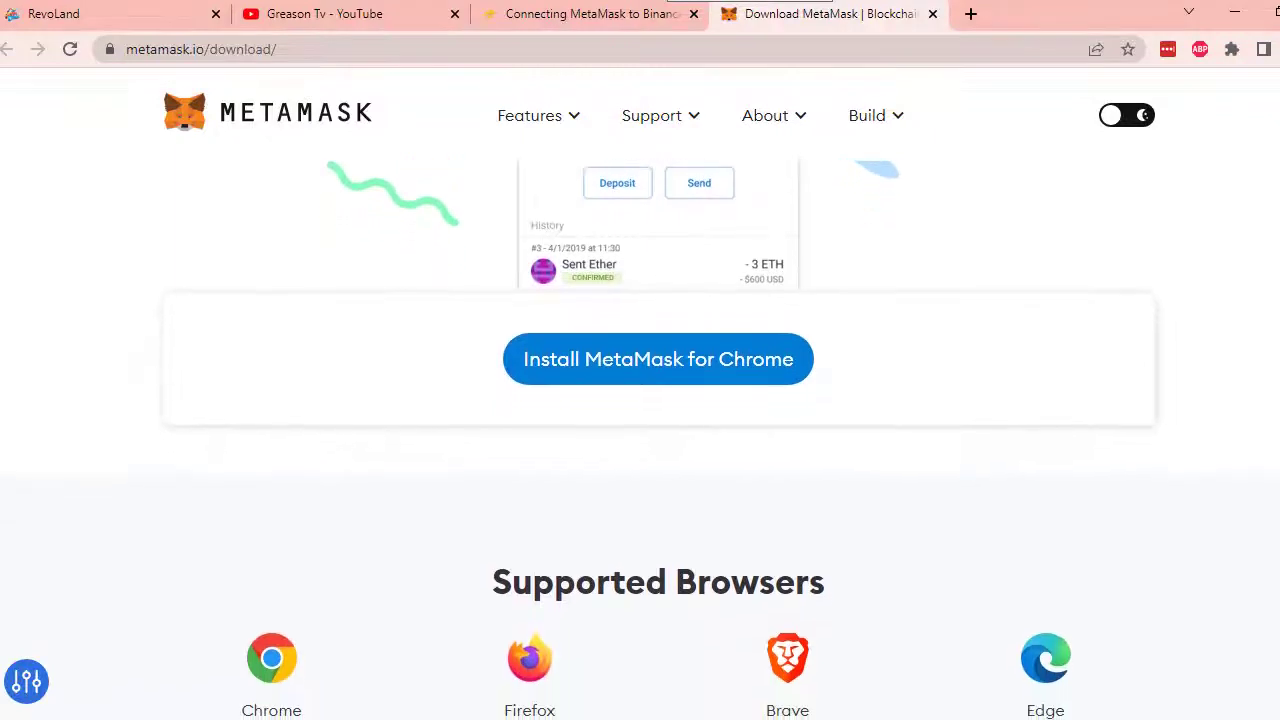
pyautogui.scroll(-1, 660, 440)
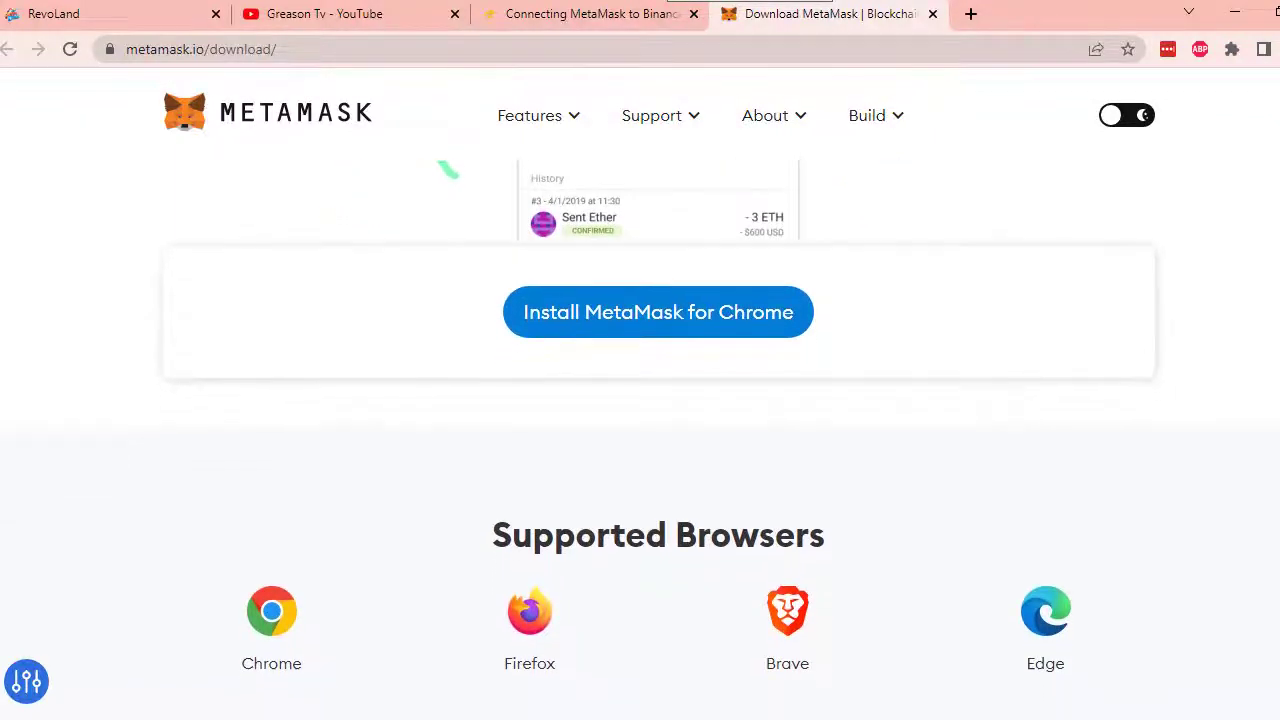
pyautogui.scroll(-1, 660, 440)
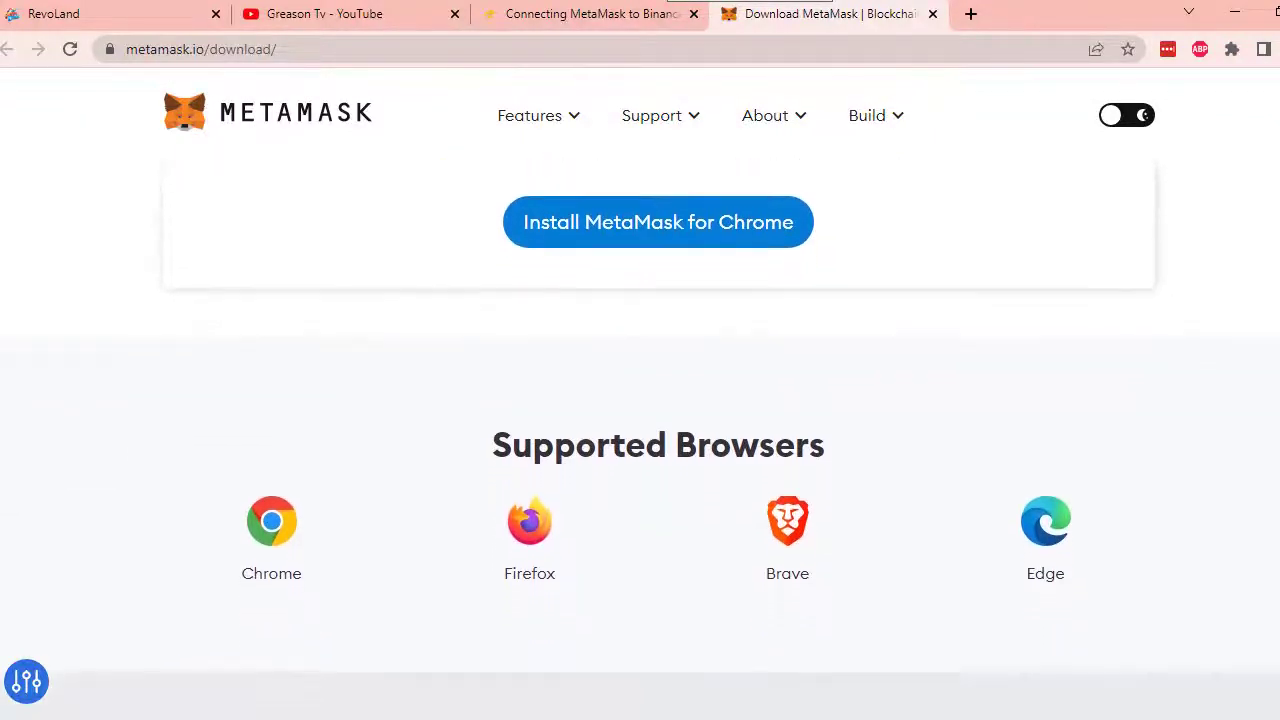
pyautogui.scroll(-1, 660, 440)
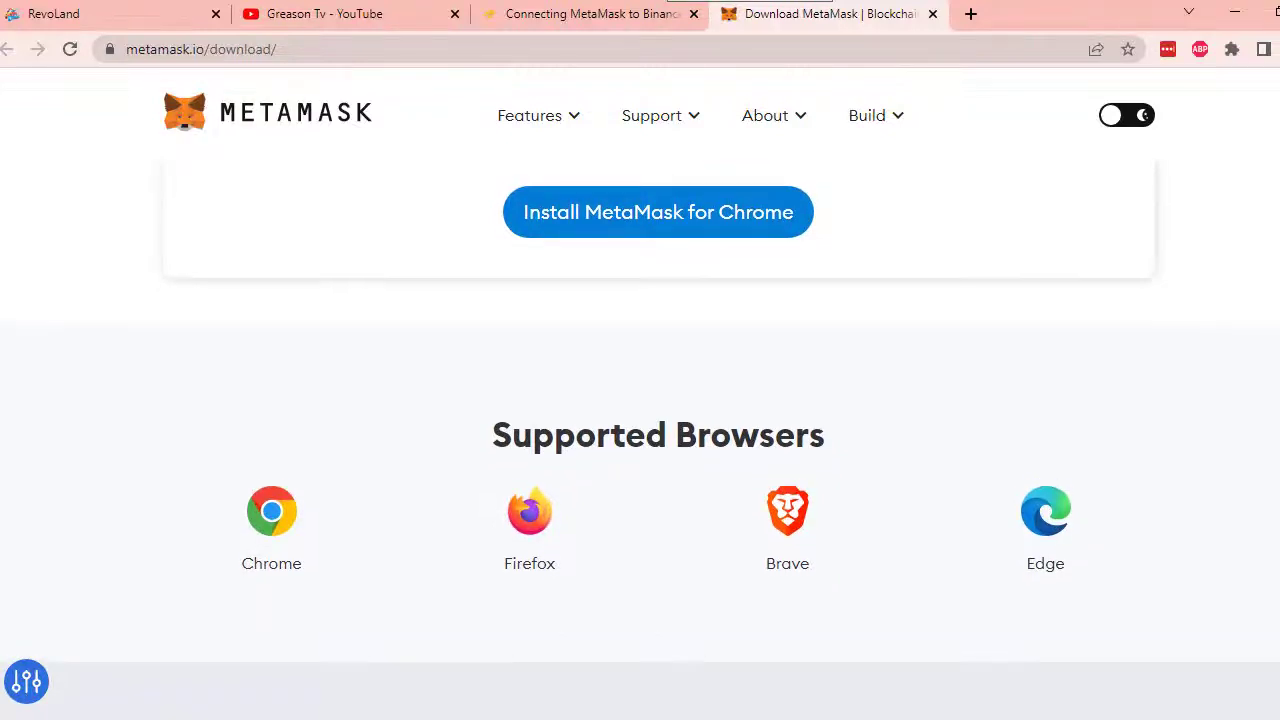
pyautogui.scroll(2, 660, 440)
pyautogui.scroll(3, 660, 440)
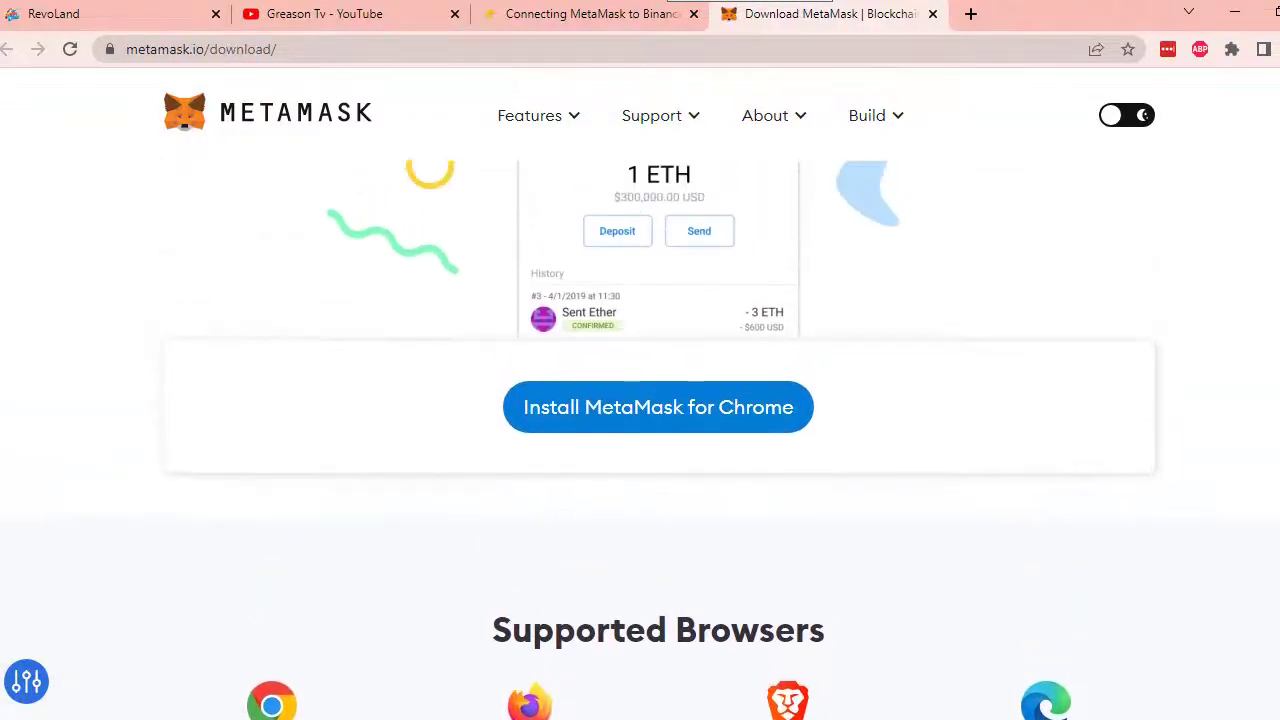
pyautogui.scroll(-1, 660, 430)
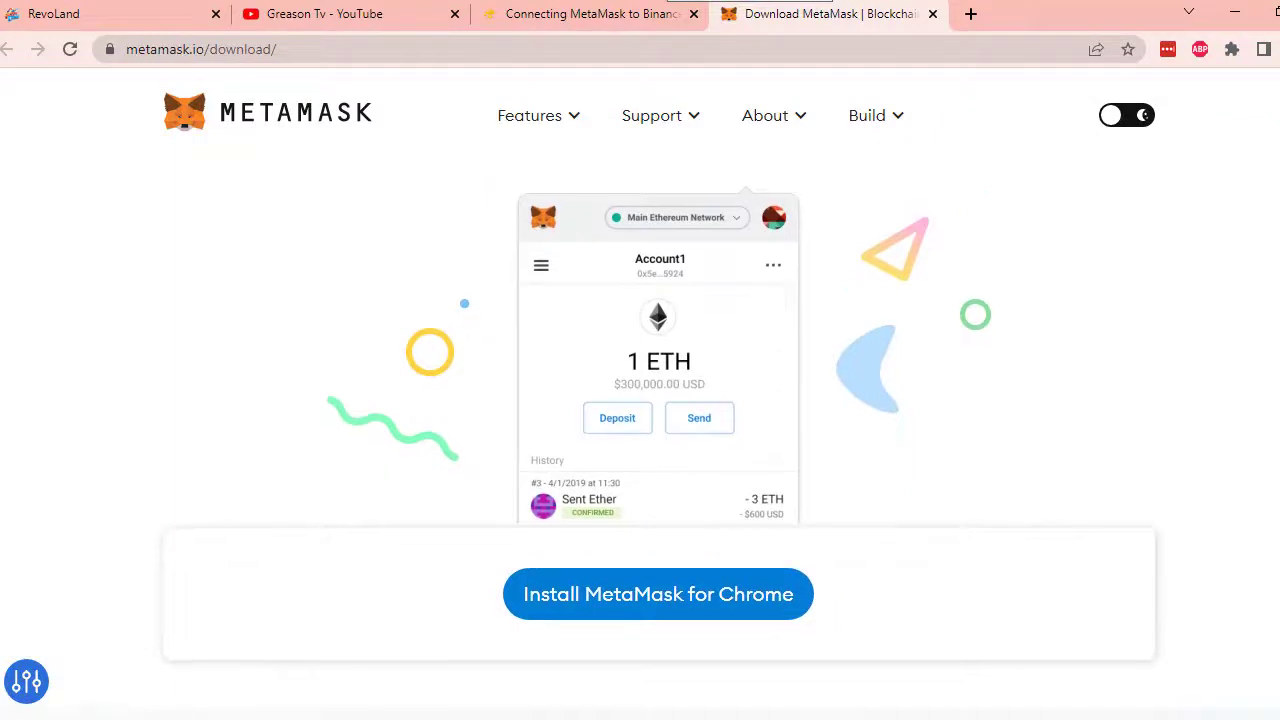
# Install MetaMask from its Chrome Web Store listing with Add to Chrome and Add extension
pyautogui.scroll(-2, 654, 606)
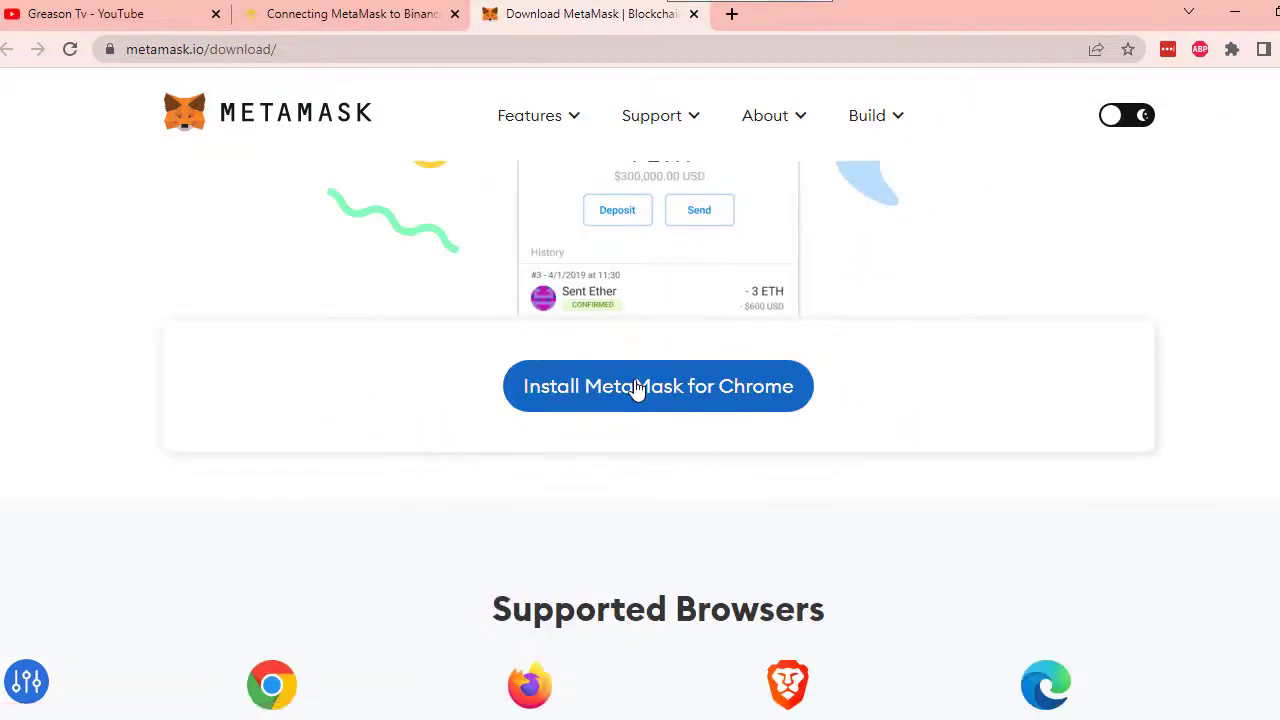
pyautogui.click(634, 386)
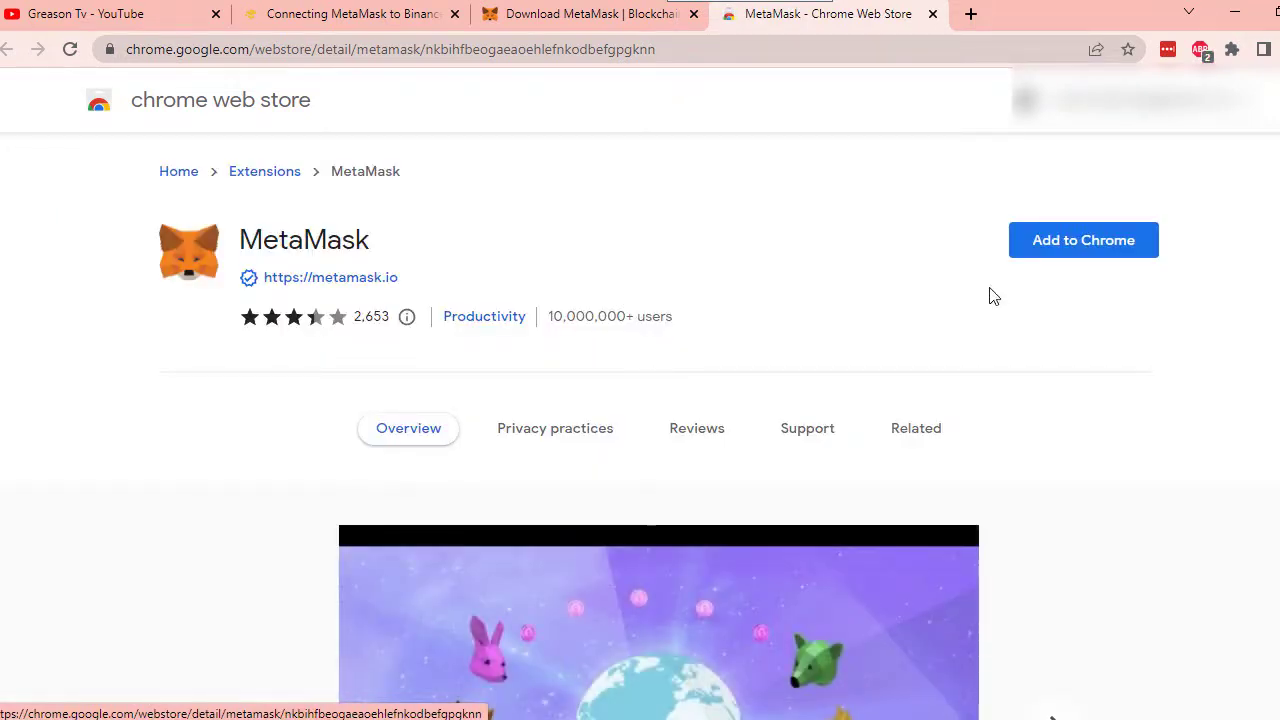
pyautogui.click(1092, 259)
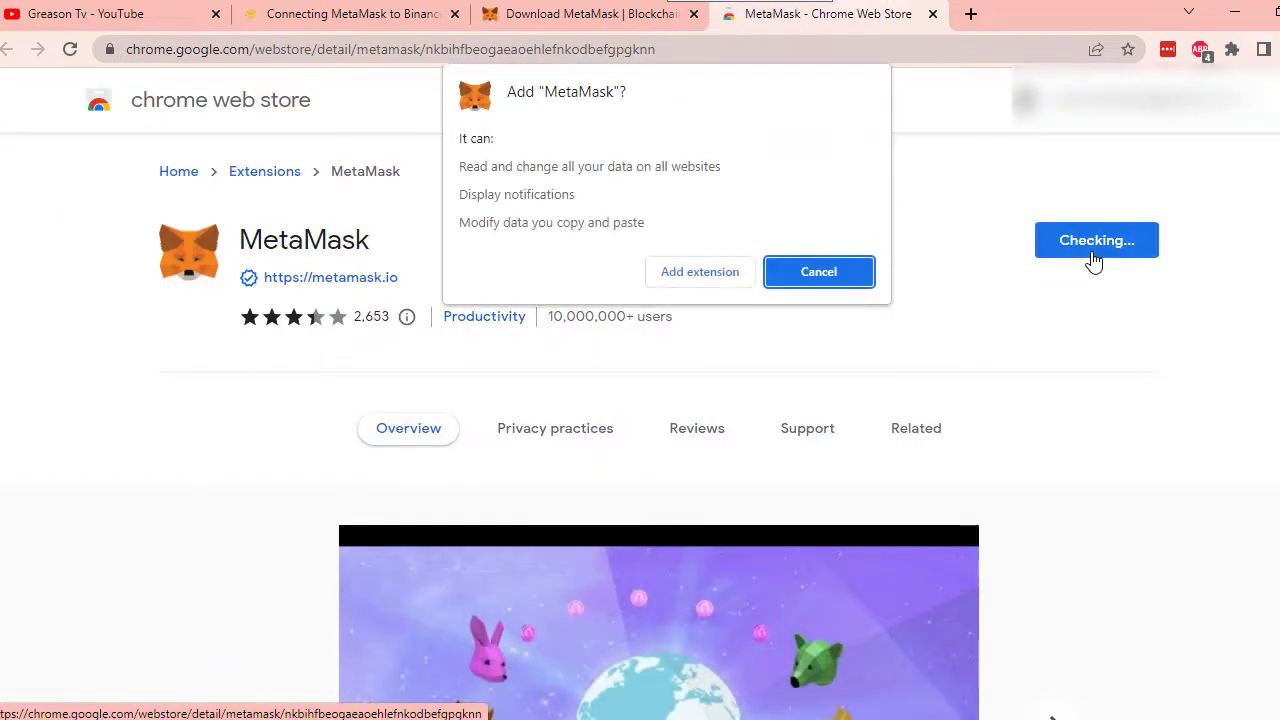
pyautogui.click(677, 273)
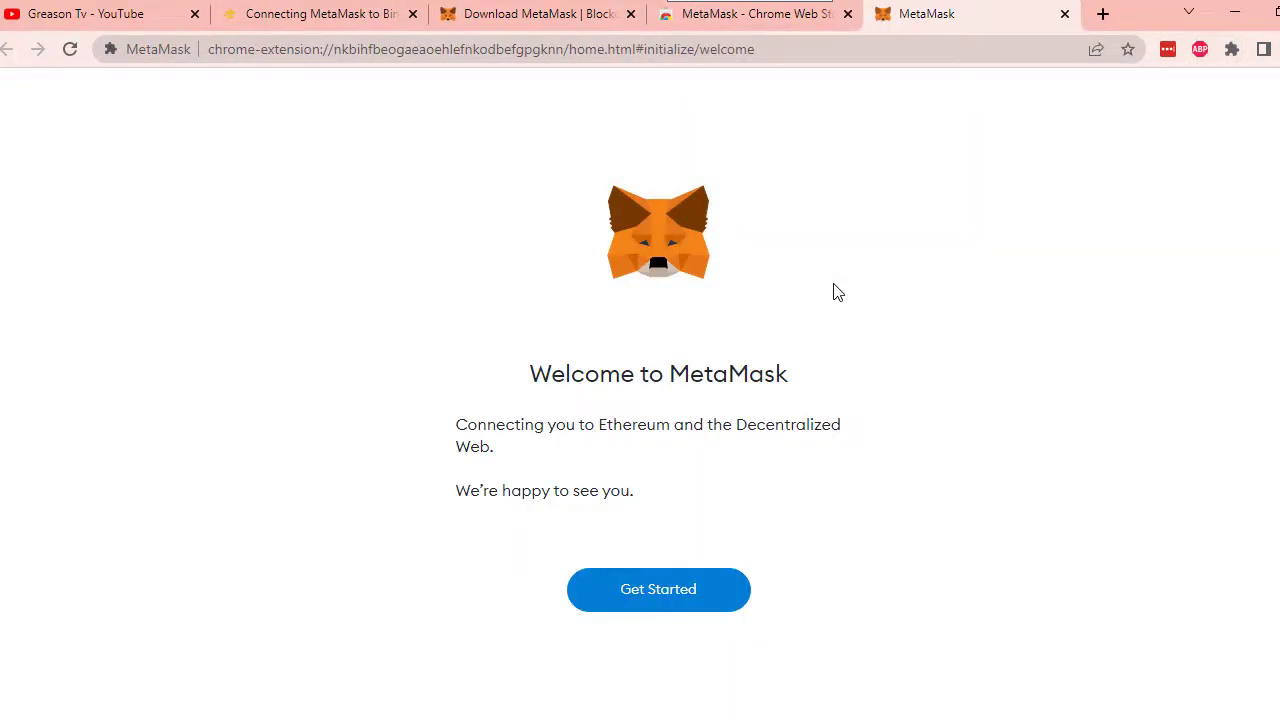
# Start MetaMask setup, choose Create a Wallet, and agree to share anonymous usage data
pyautogui.click(657, 591)
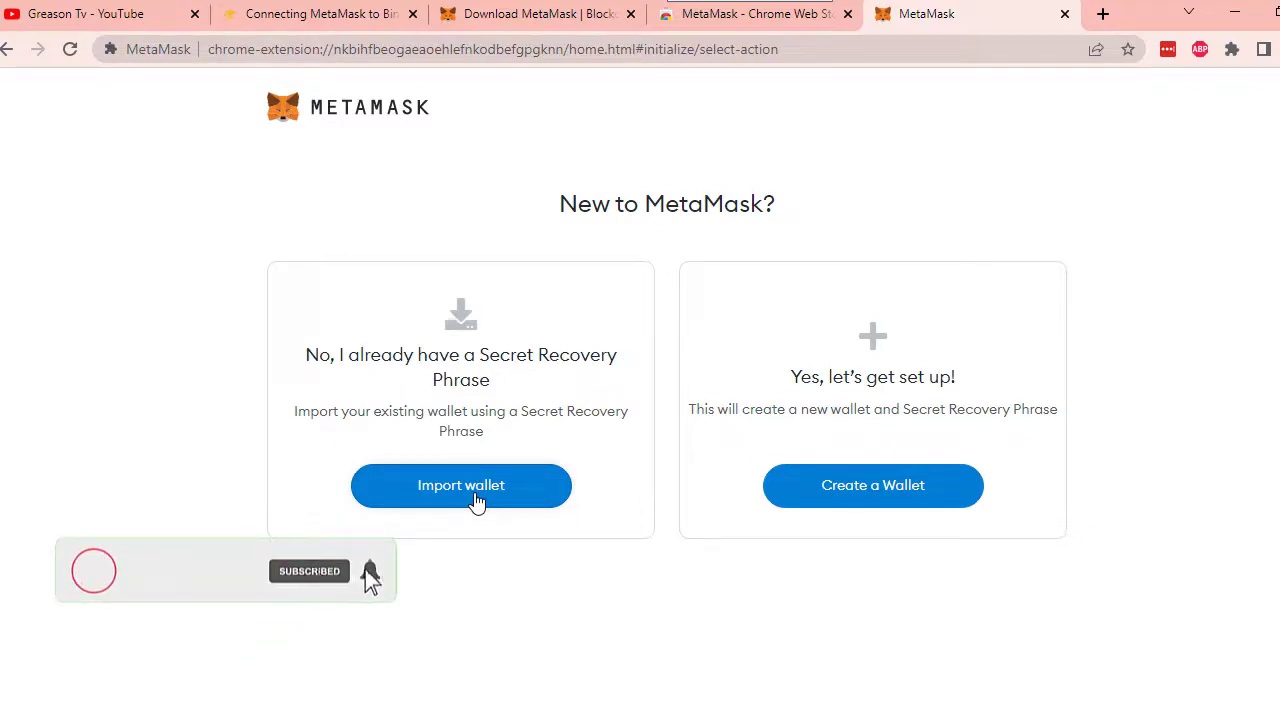
pyautogui.click(932, 501)
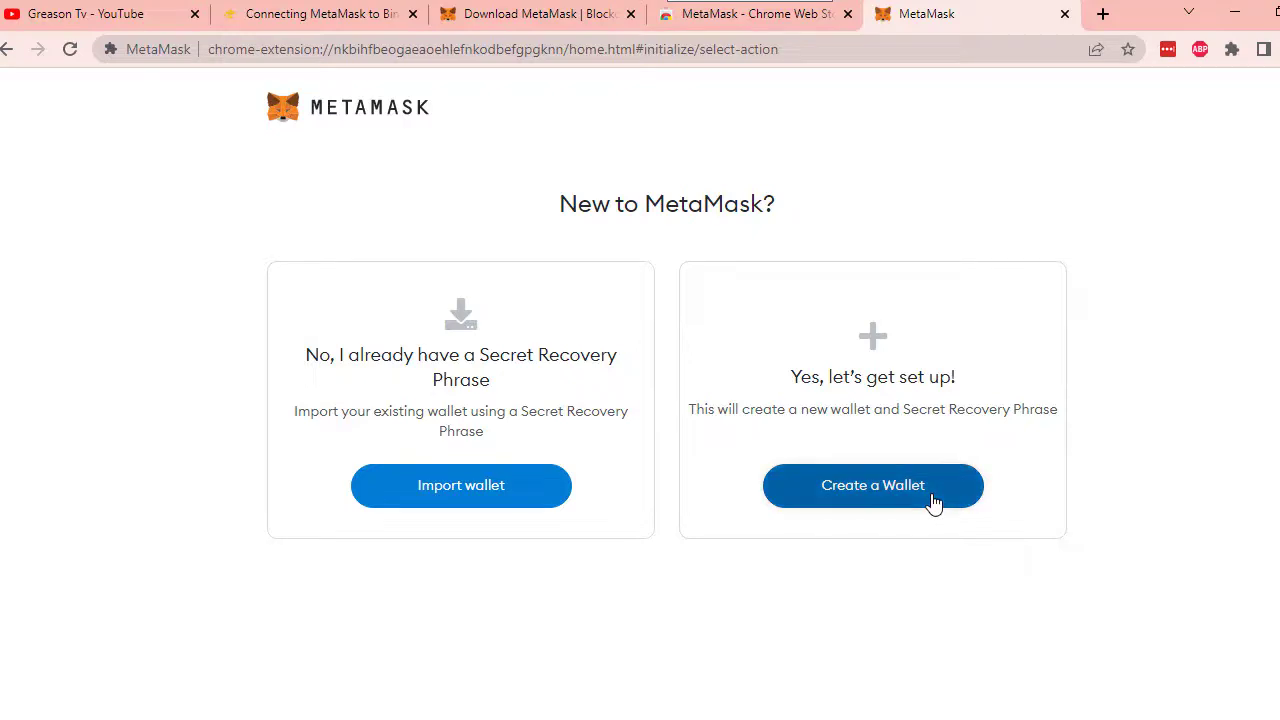
pyautogui.scroll(-1, 1042, 528)
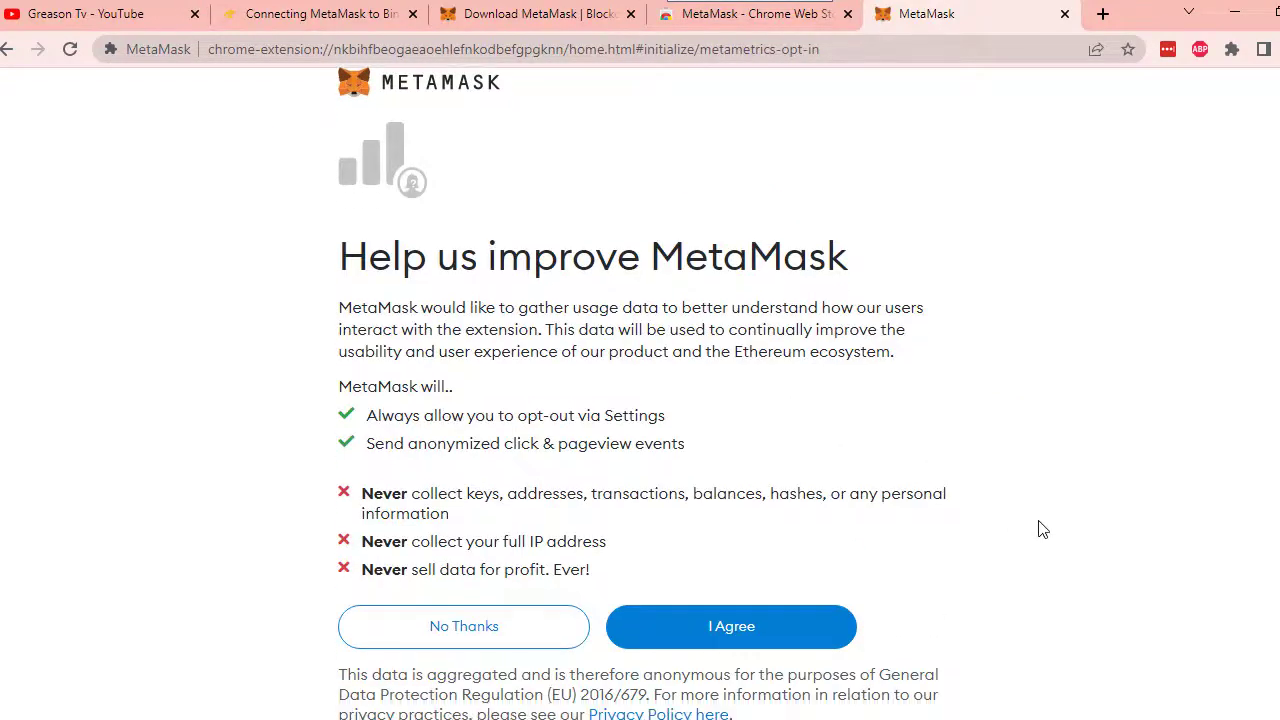
pyautogui.click(729, 637)
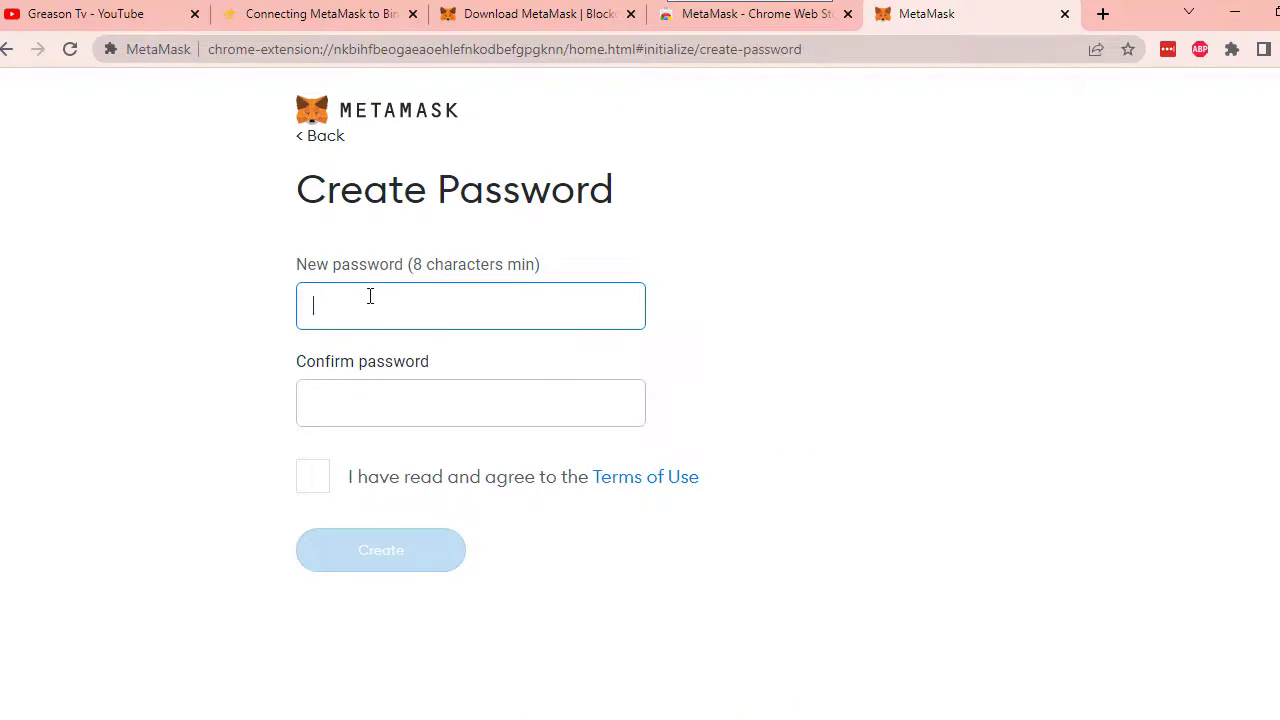
# Enter and confirm the wallet password, accept the Terms of Use, and create the wallet
pyautogui.write('aaaaaaaaaa')
pyautogui.click(318, 405)
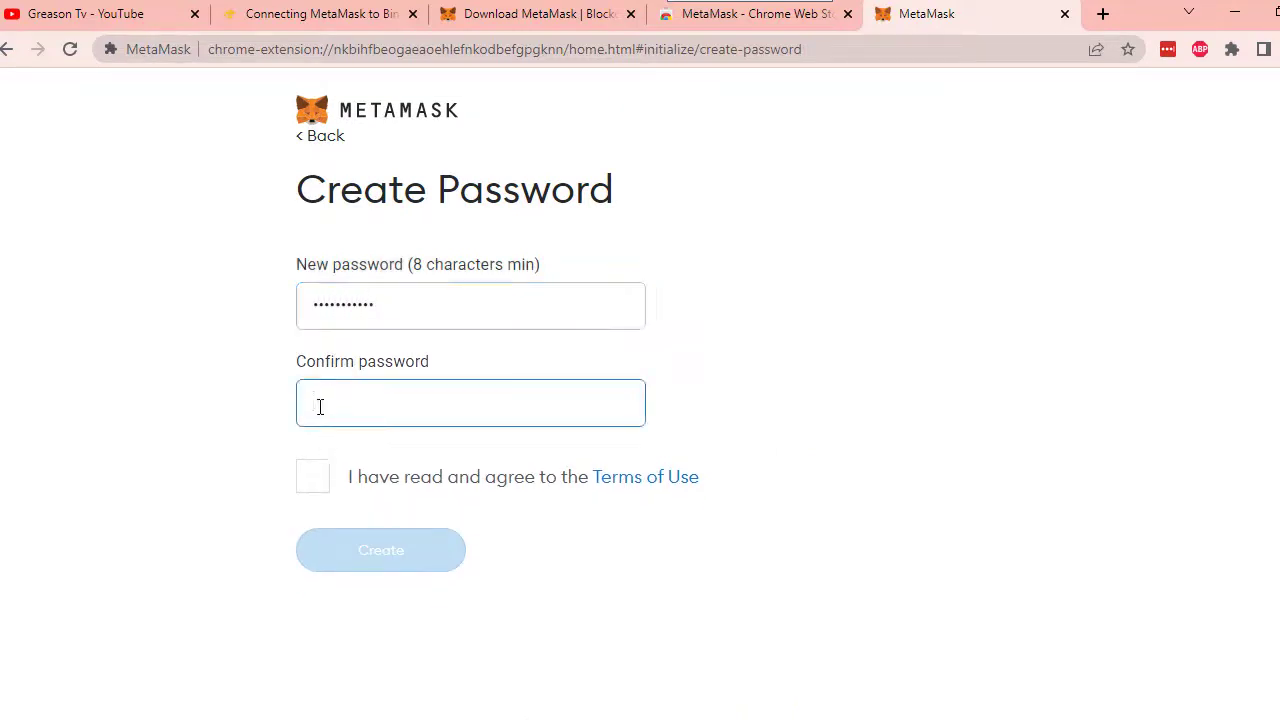
pyautogui.write('aaaaaaaa')
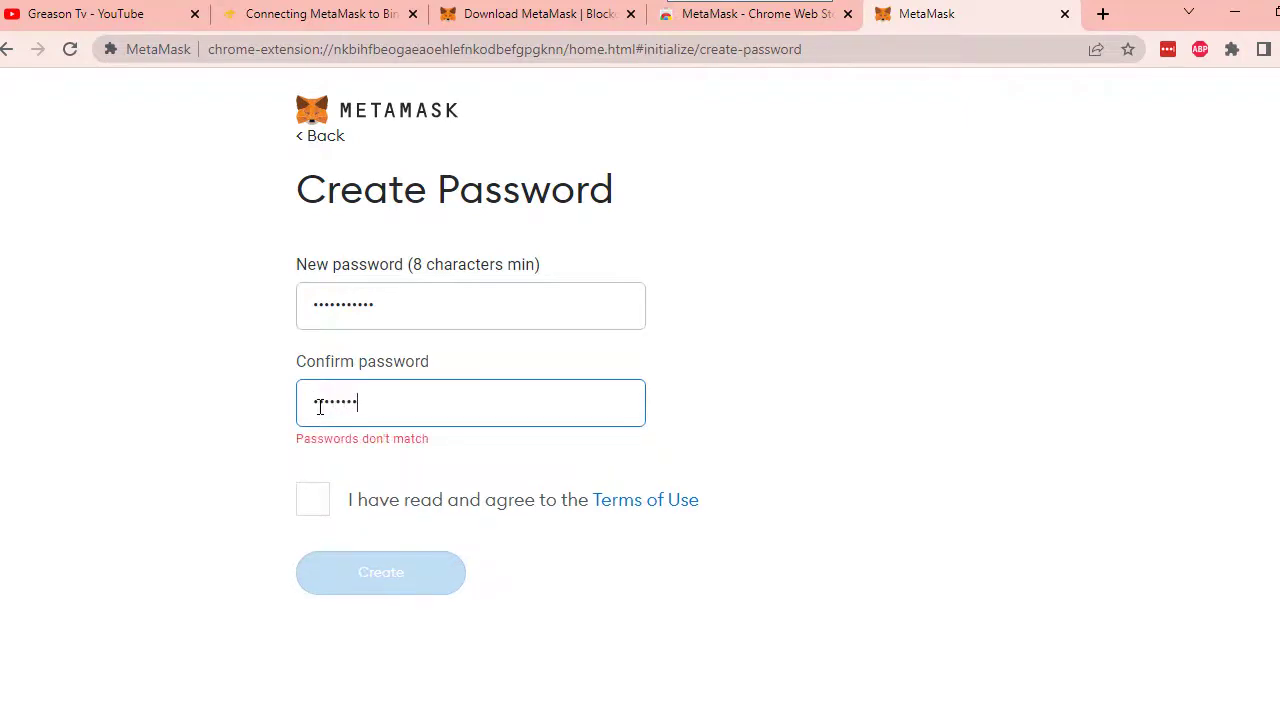
pyautogui.write('aaa')
pyautogui.click(311, 485)
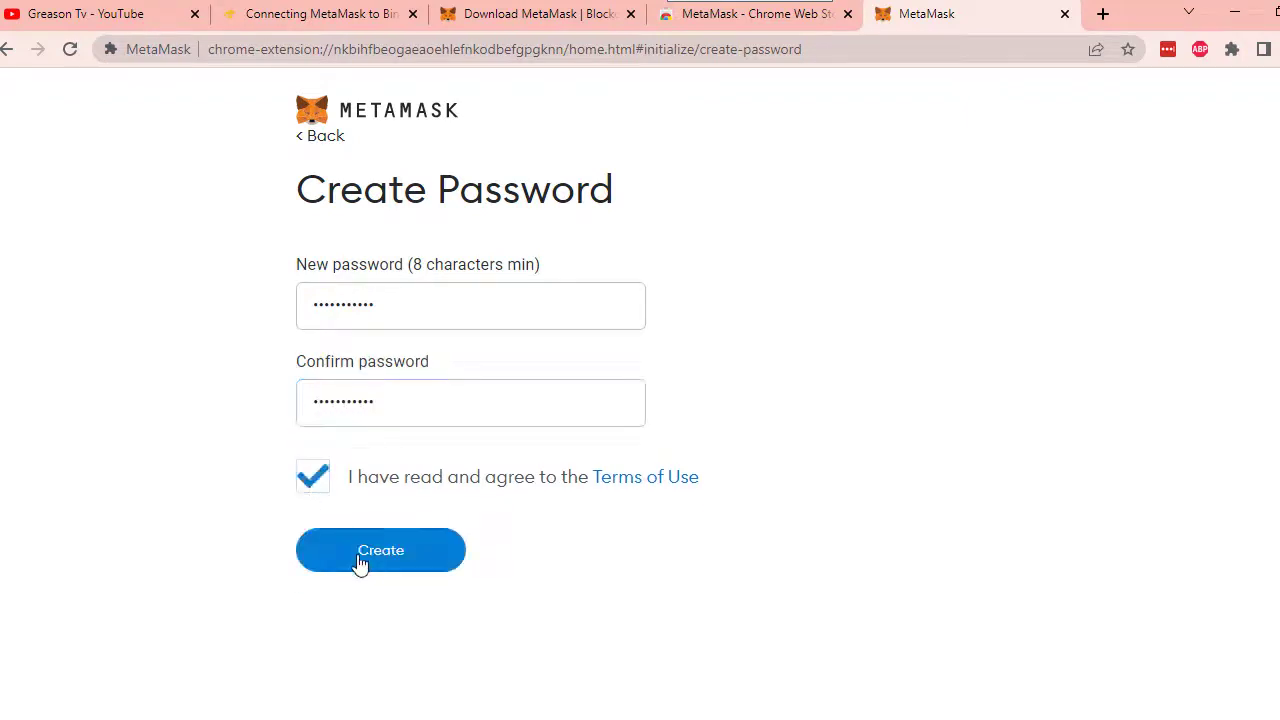
pyautogui.click(357, 560)
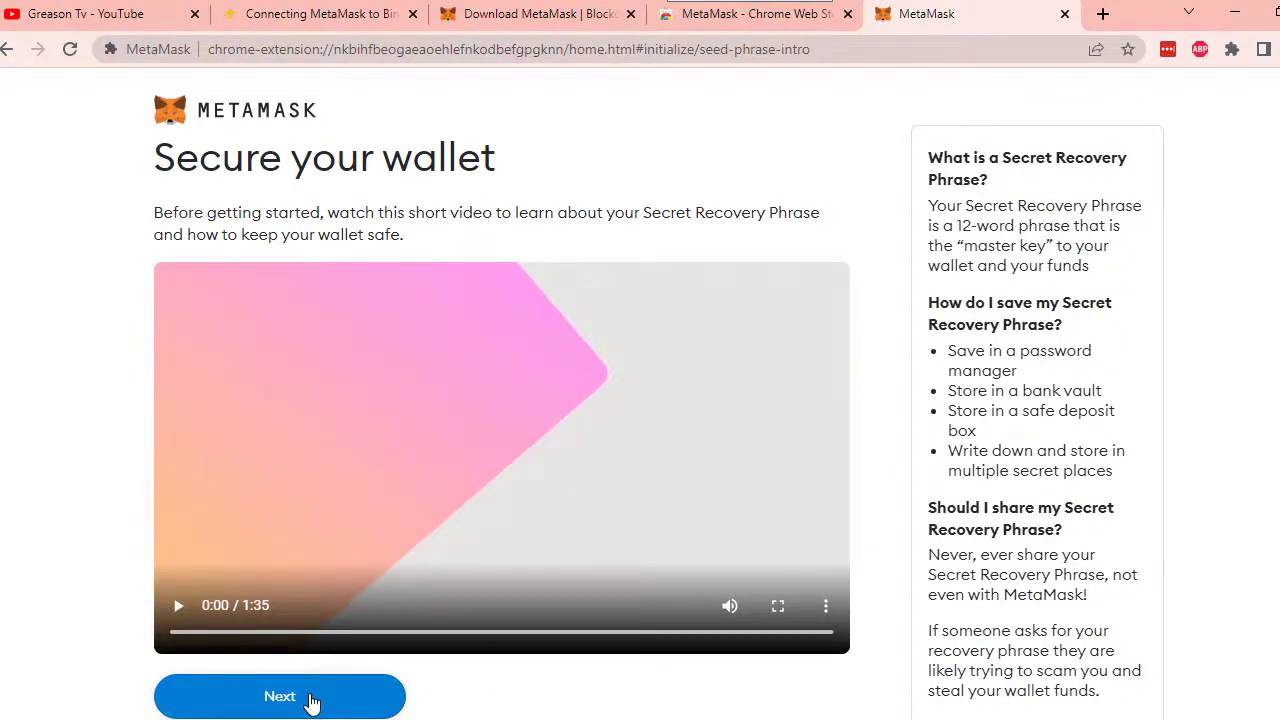
# Reveal the Secret Recovery Phrase, copy its words, and continue to the confirmation page
pyautogui.click(310, 699)
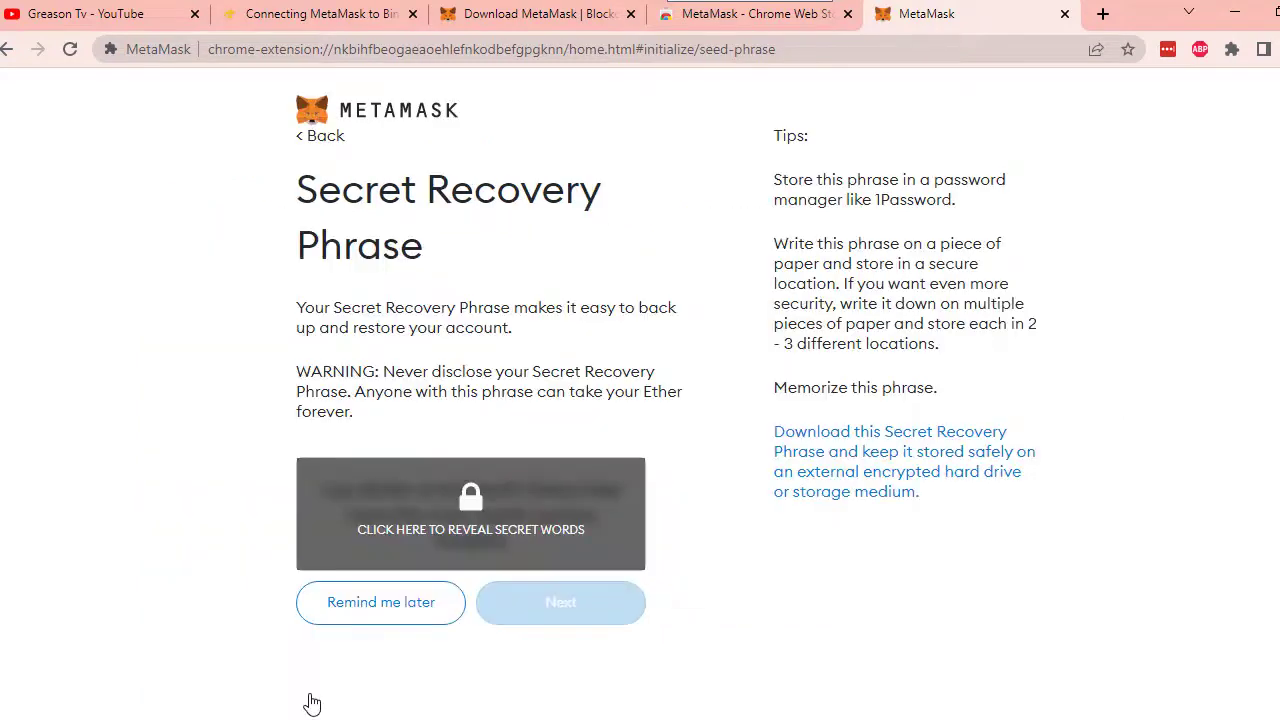
pyautogui.click(471, 503)
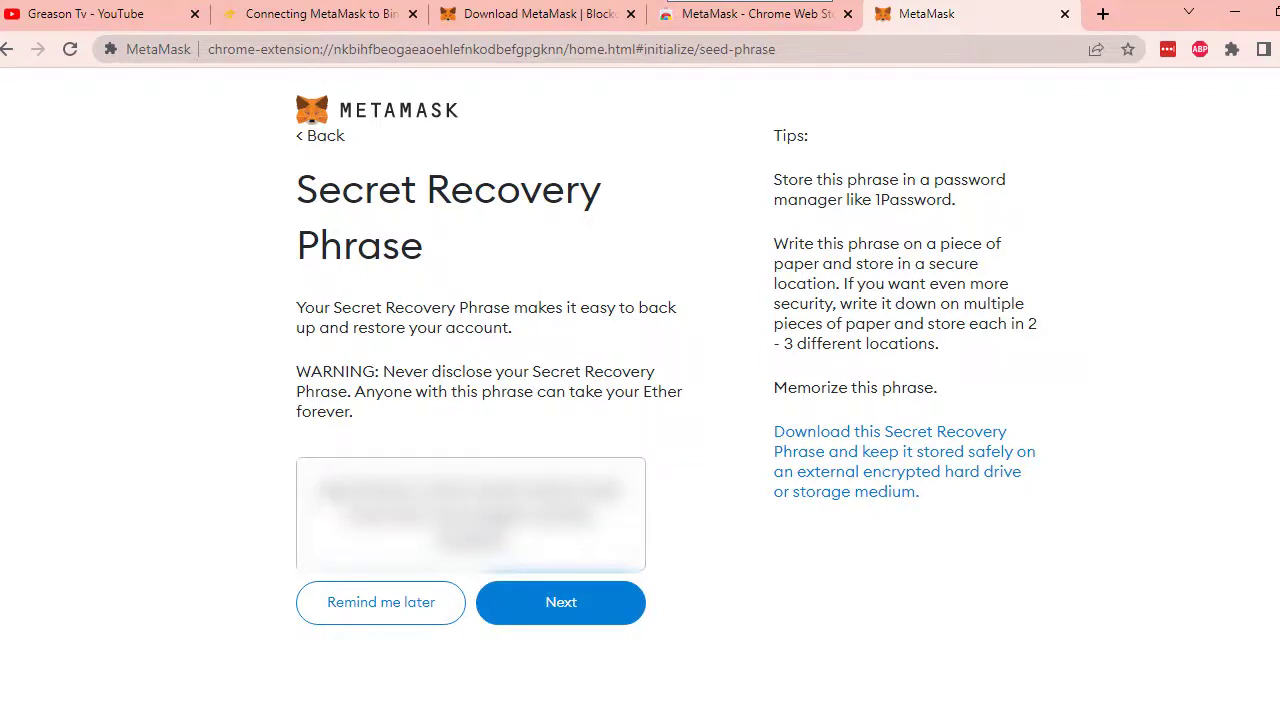
pyautogui.moveTo(318, 482); pyautogui.dragTo(449, 505)
pyautogui.rightClick(449, 505)
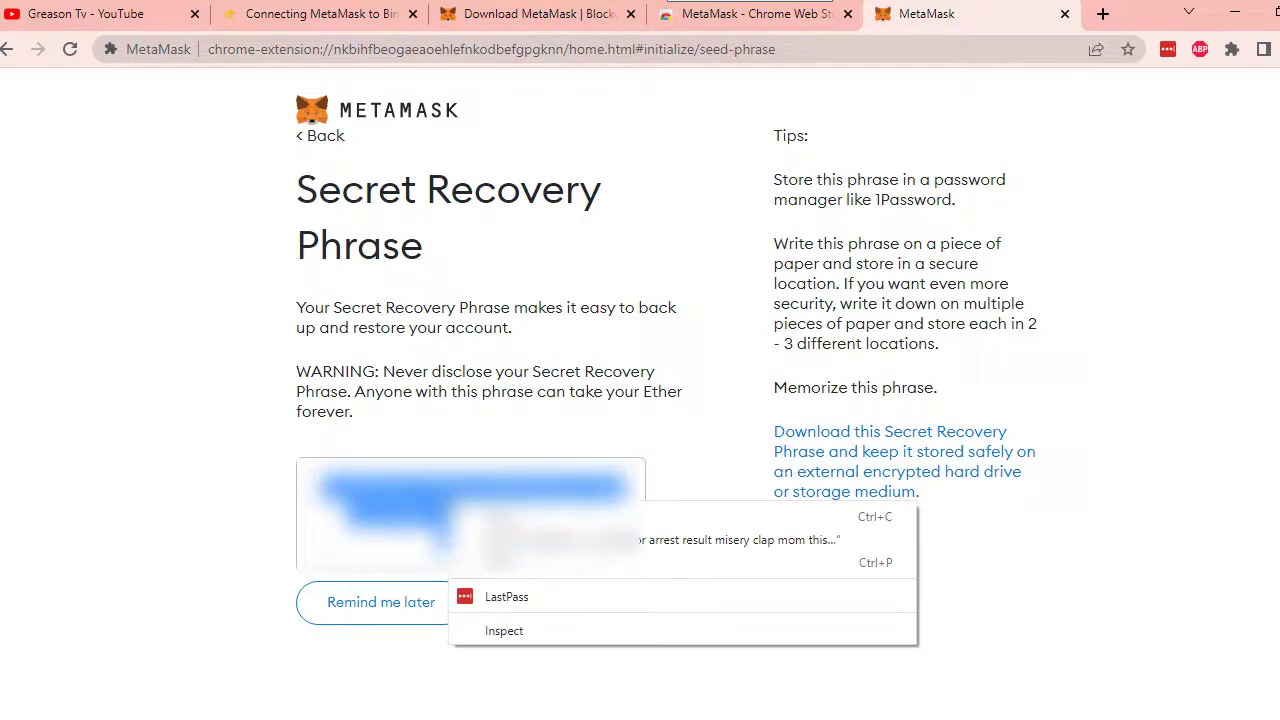
pyautogui.click(500, 516)
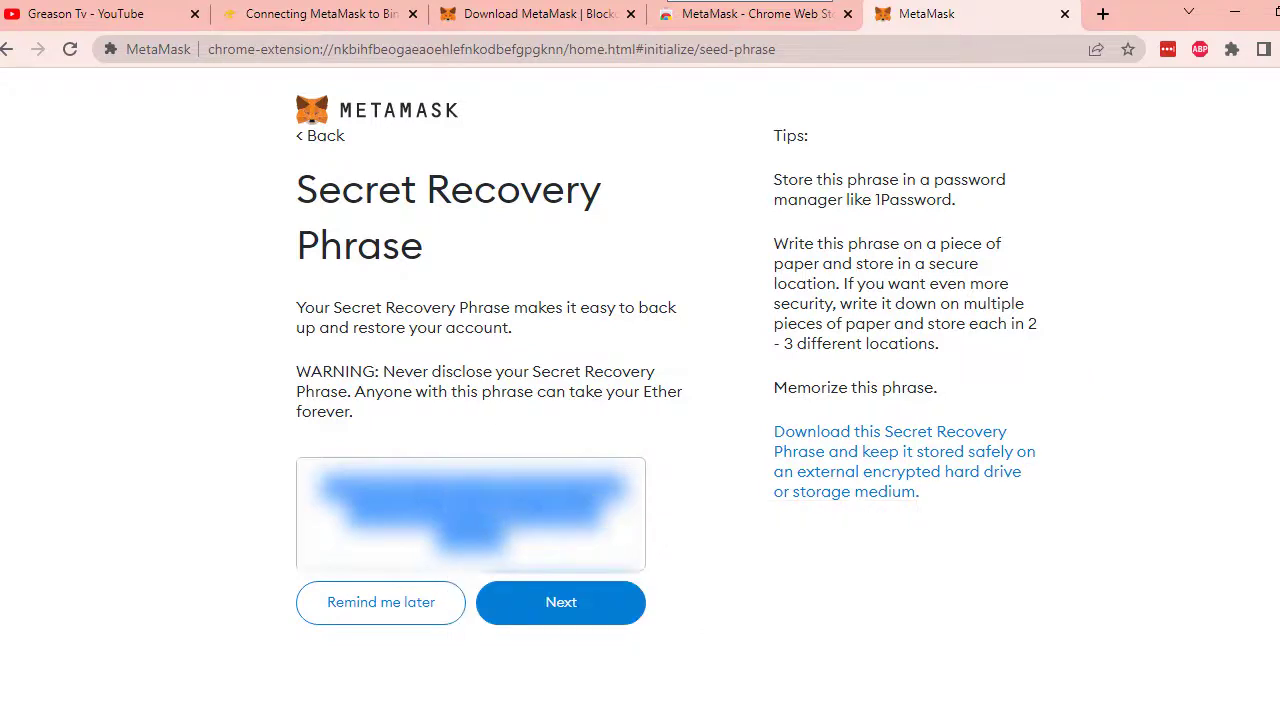
pyautogui.click(560, 612)
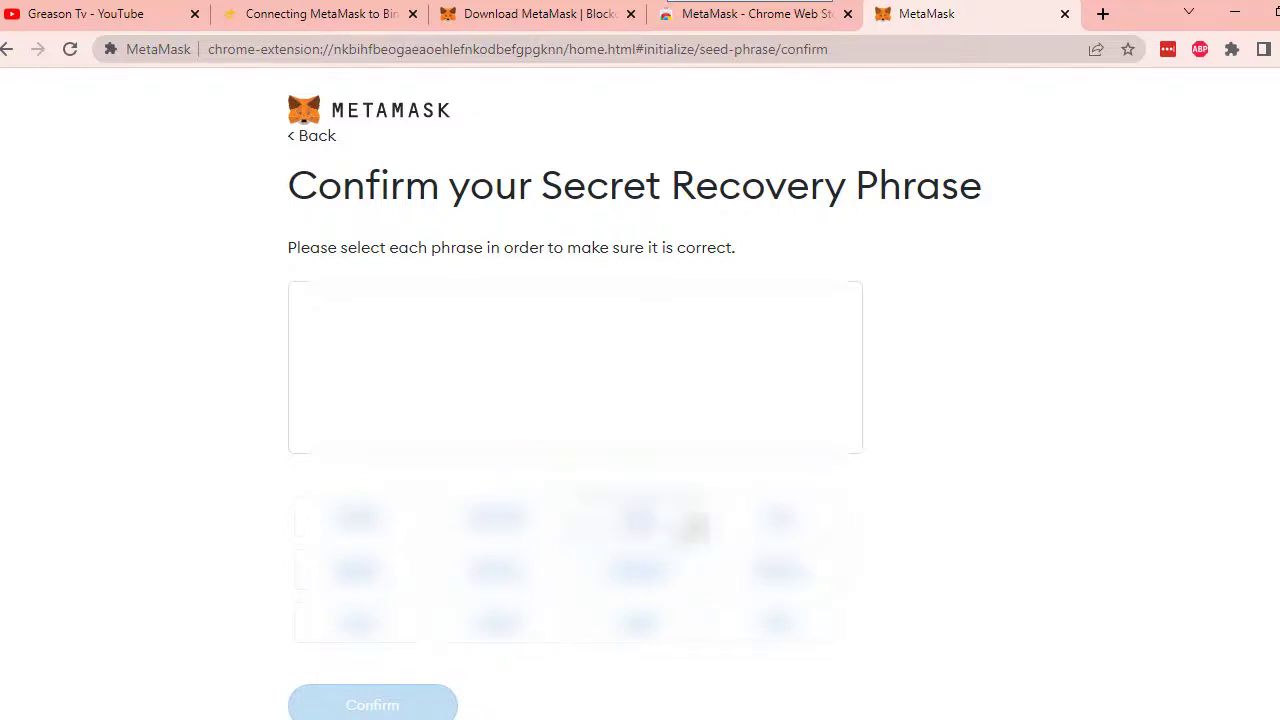
# Select the twelve recovery words in their original order
pyautogui.click(778, 516)
pyautogui.click(497, 569)
pyautogui.click(358, 516)
pyautogui.click(497, 622)
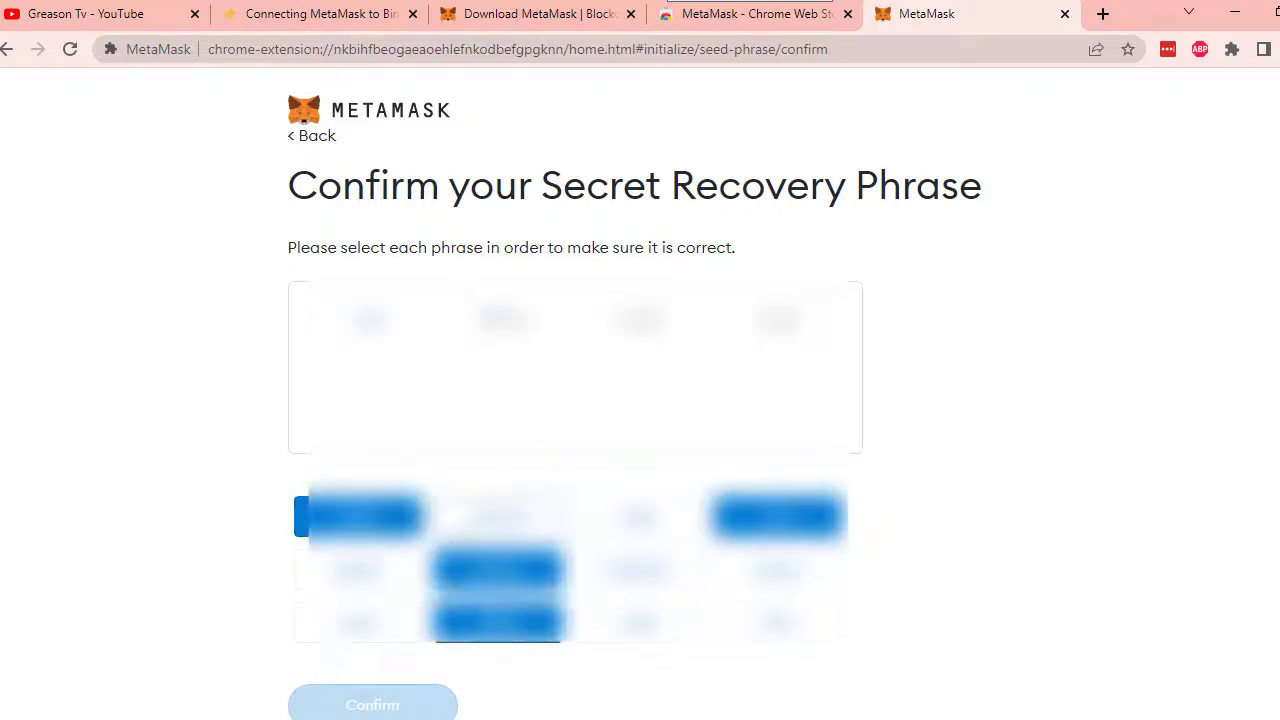
pyautogui.click(637, 516)
pyautogui.click(358, 622)
pyautogui.click(778, 622)
pyautogui.click(637, 622)
pyautogui.click(358, 569)
pyautogui.click(497, 516)
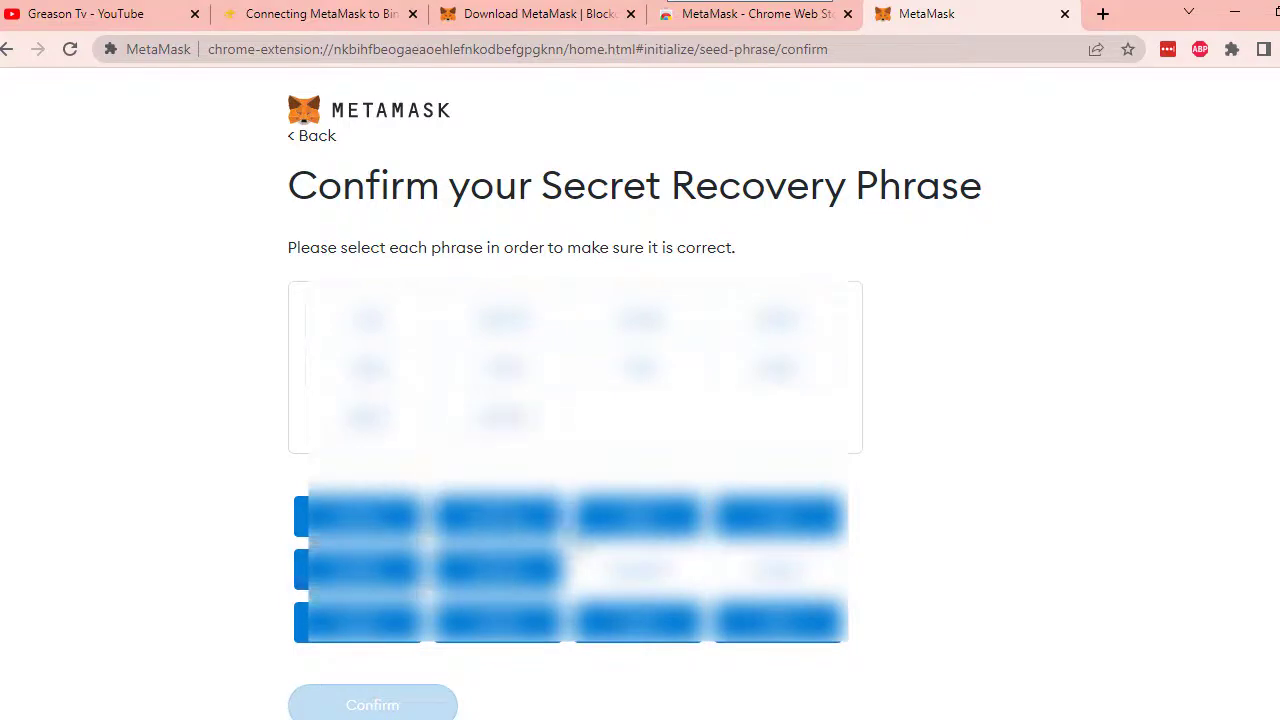
pyautogui.click(778, 569)
pyautogui.click(637, 569)
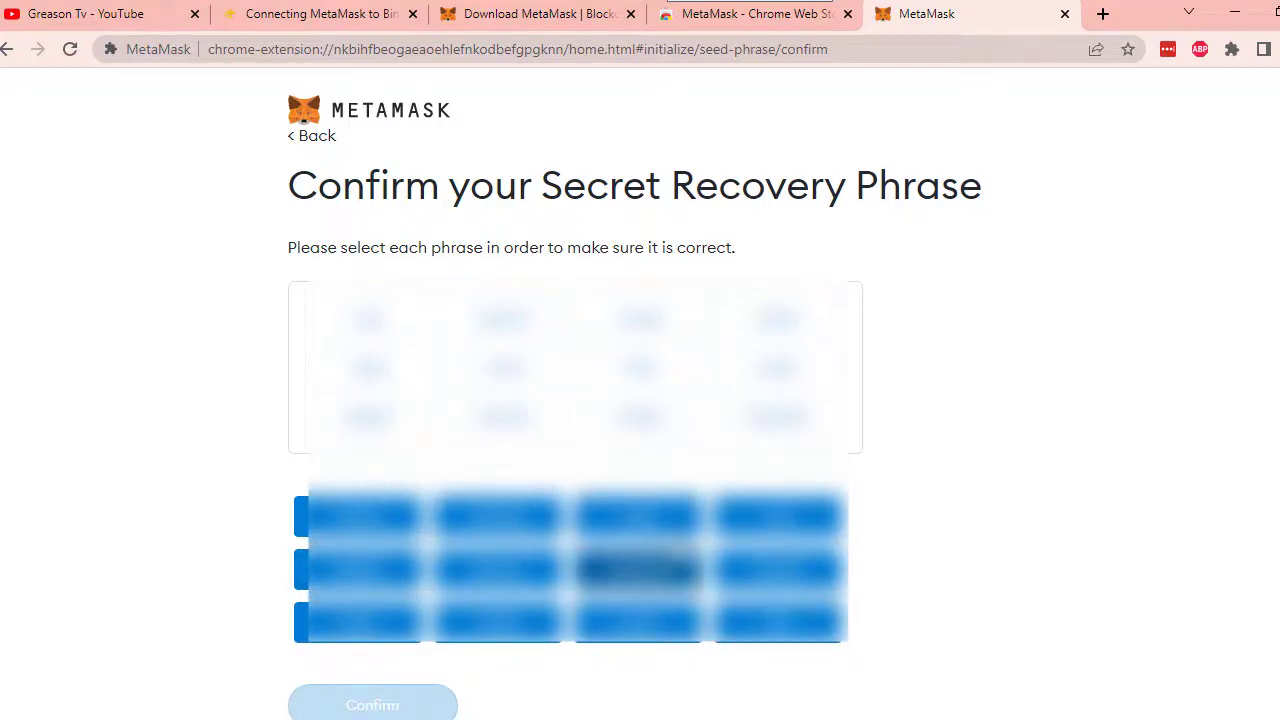
# Place the misordered recovery word, confirm the phrase, and finish with All Done
pyautogui.scroll(-1, 638, 645)
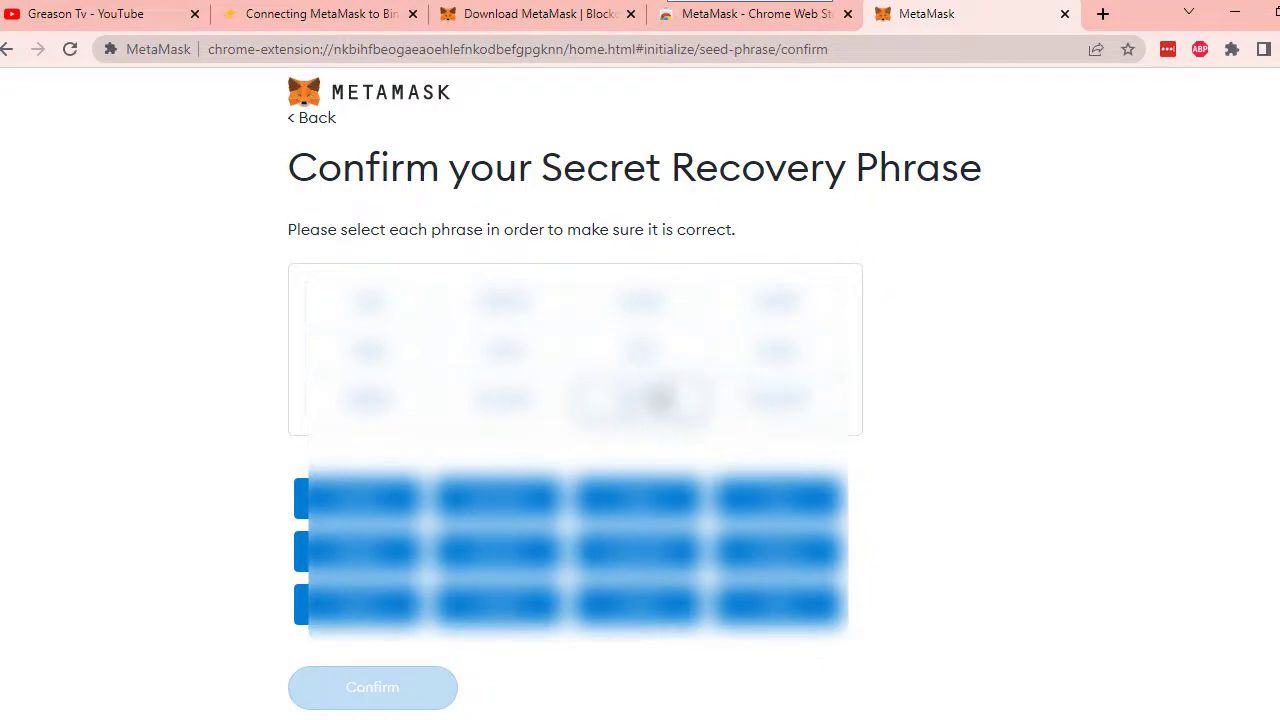
pyautogui.moveTo(657, 400); pyautogui.dragTo(375, 350)
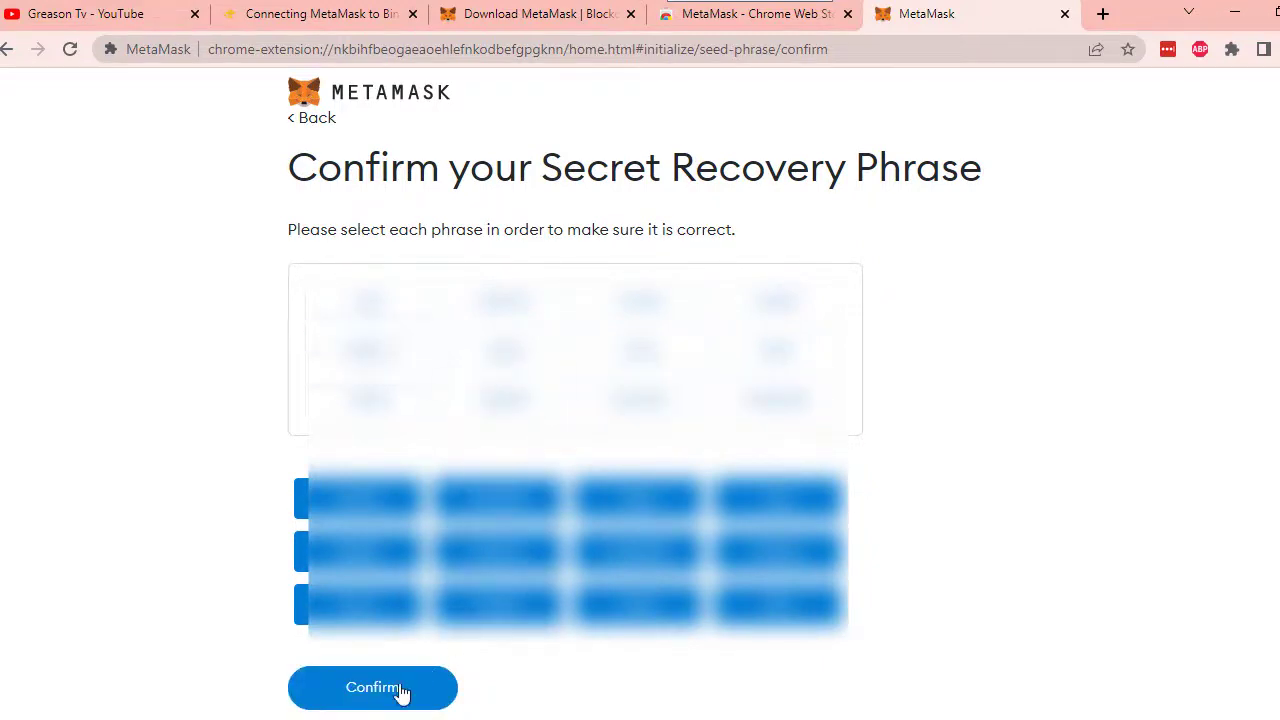
pyautogui.click(359, 699)
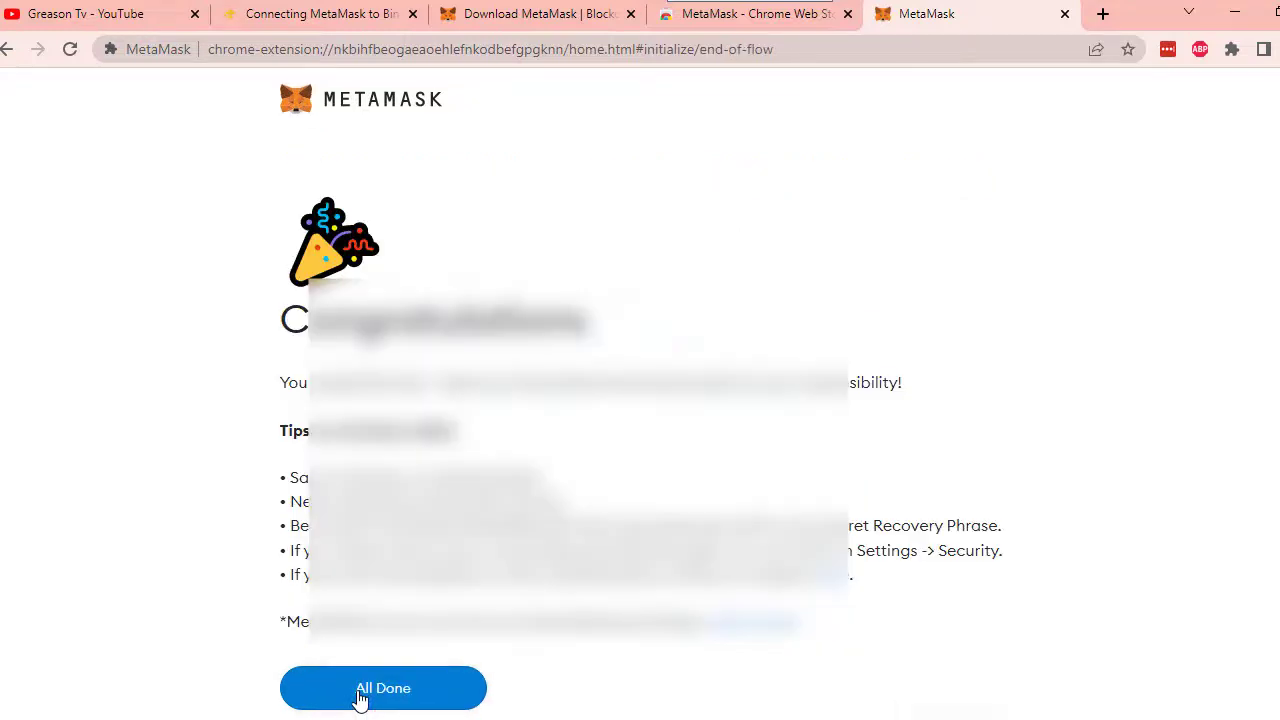
pyautogui.click(383, 690)
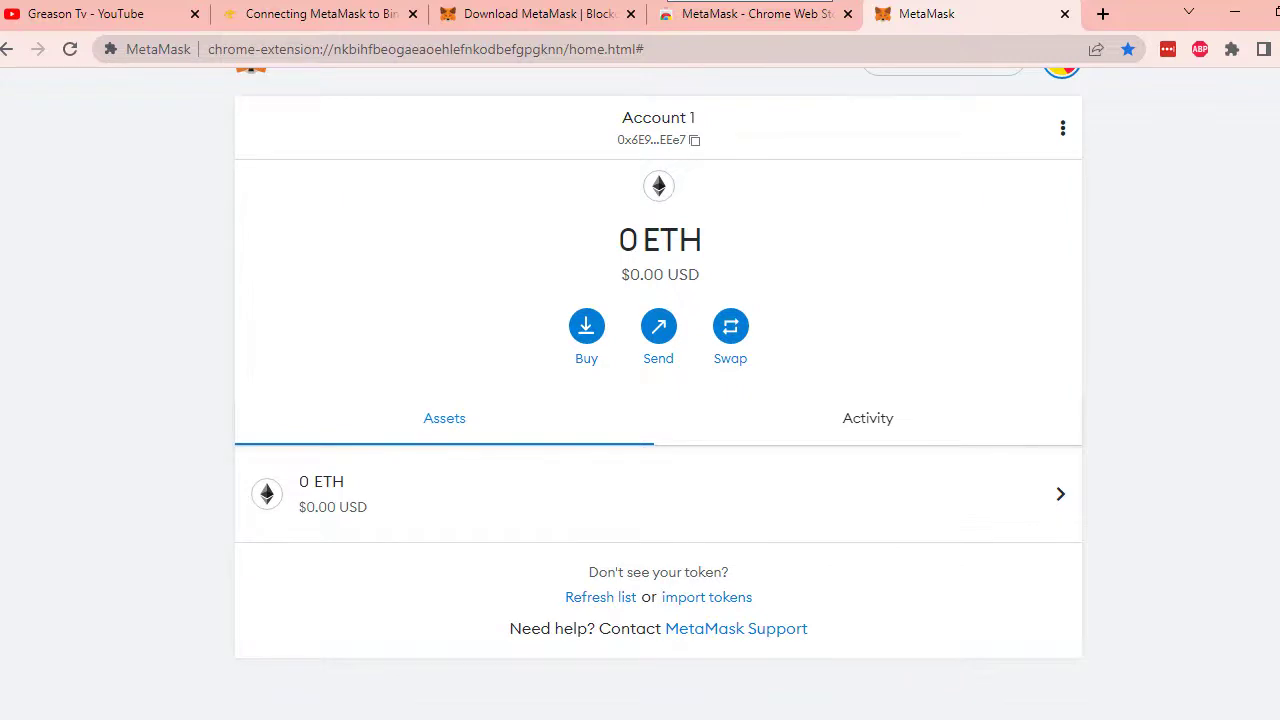
# Check the Binance Smart Chain article, then open MetaMask's networks list showing only Ethereum Mainnet
pyautogui.scroll(1, 658, 386)
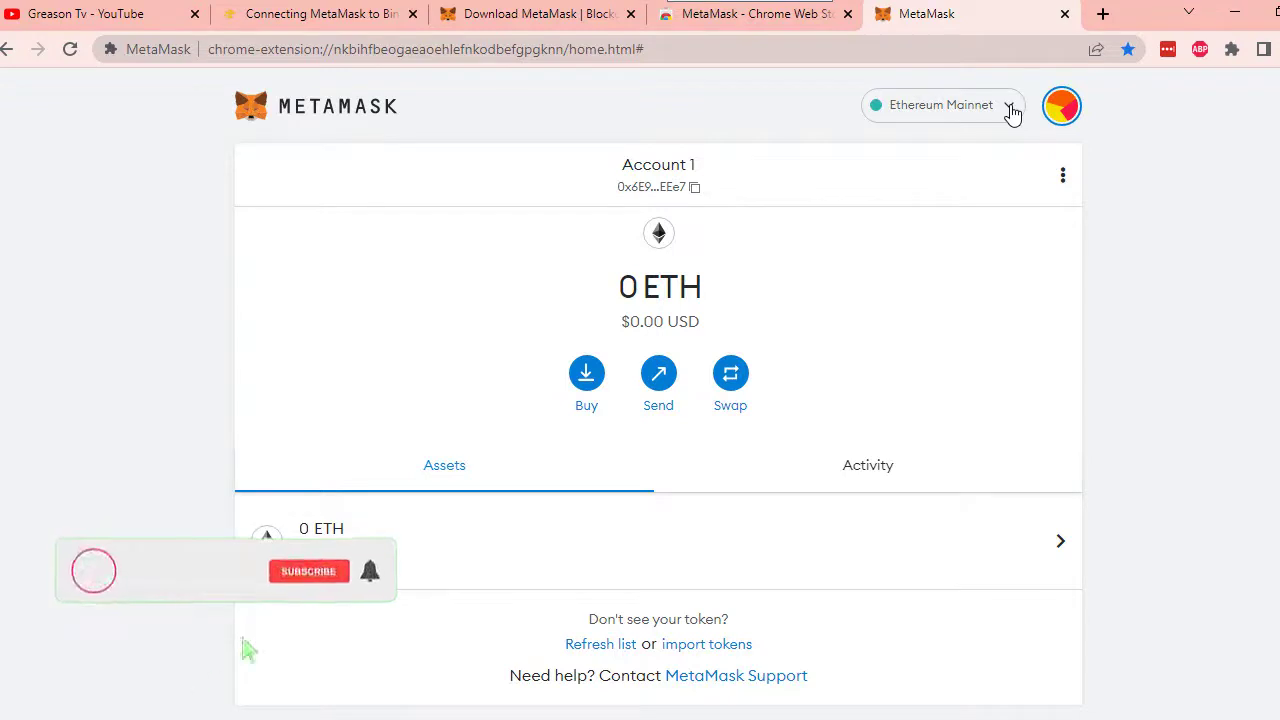
pyautogui.click(318, 14)
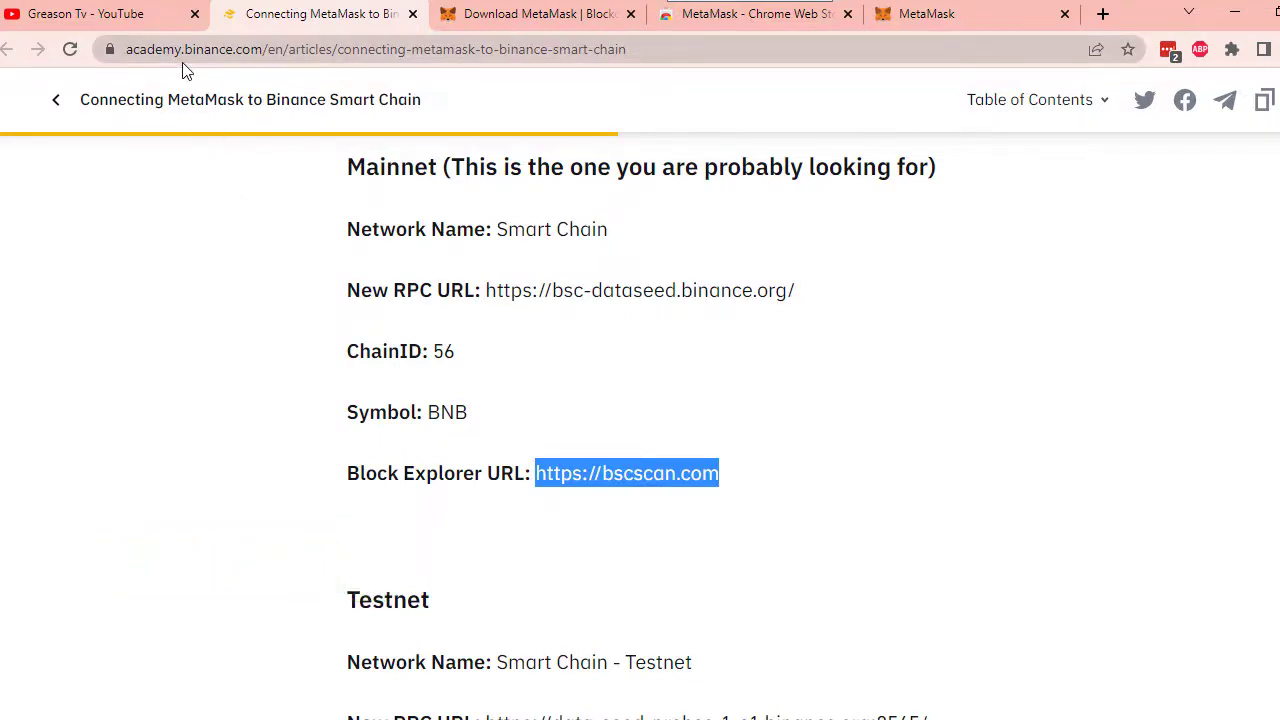
pyautogui.click(927, 14)
pyautogui.click(1009, 106)
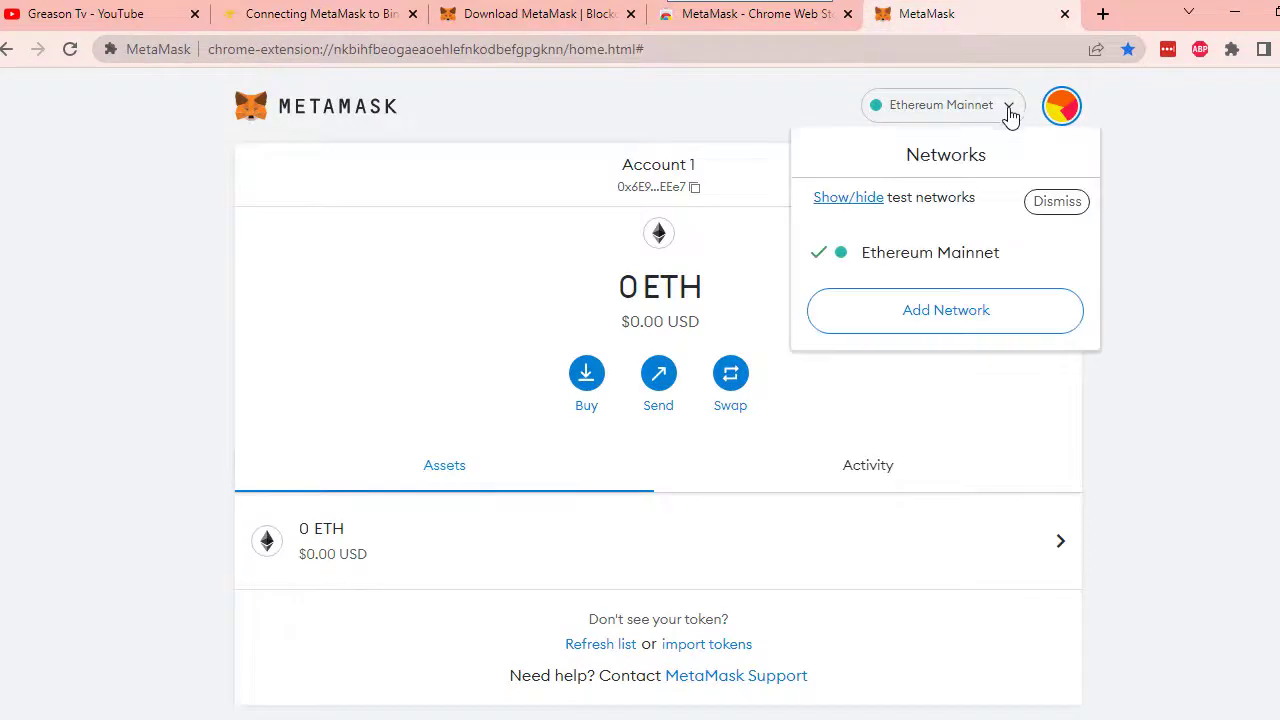
pyautogui.click(945, 312)
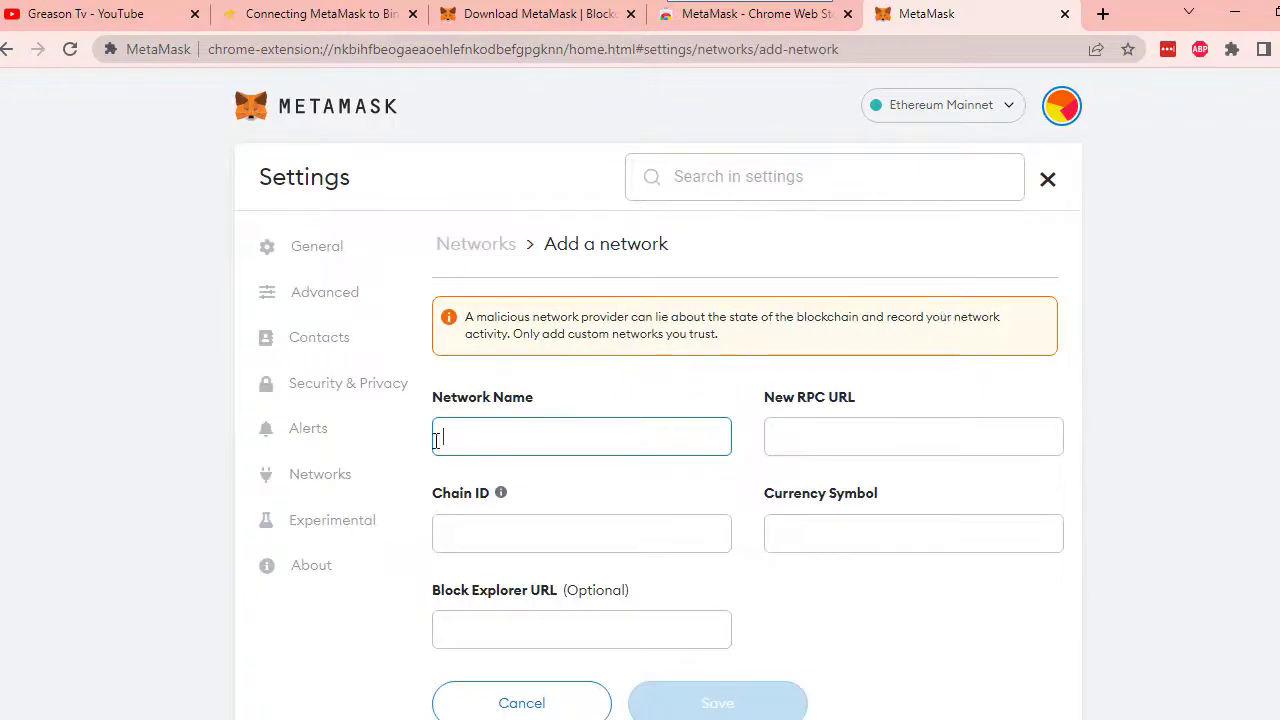
pyautogui.click(297, 14)
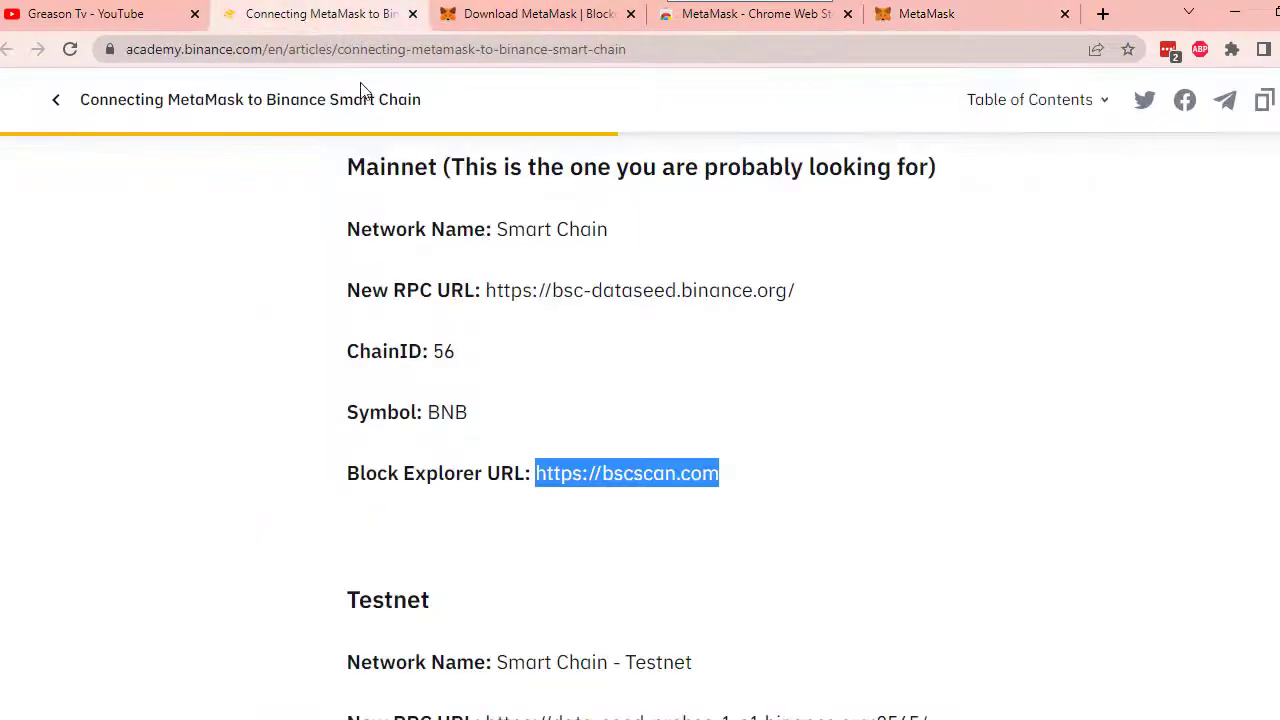
pyautogui.moveTo(503, 229); pyautogui.dragTo(614, 232)
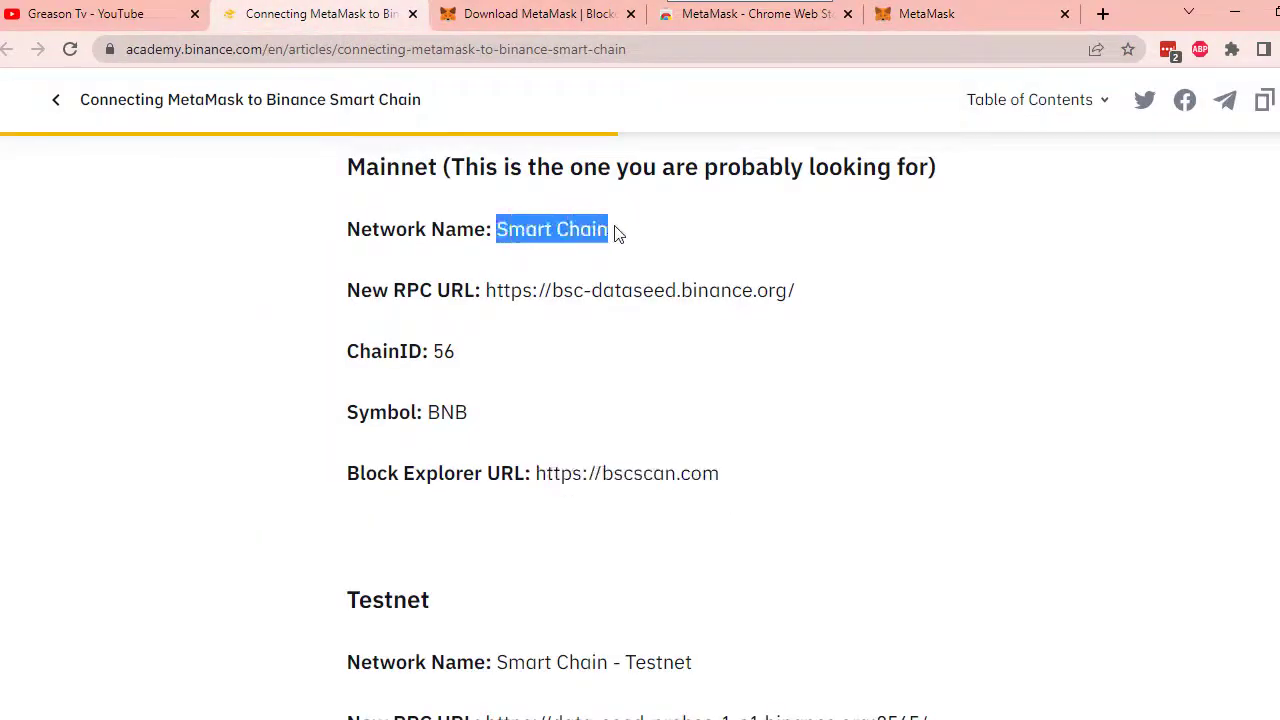
pyautogui.rightClick(583, 222)
pyautogui.click(620, 237)
pyautogui.click(920, 14)
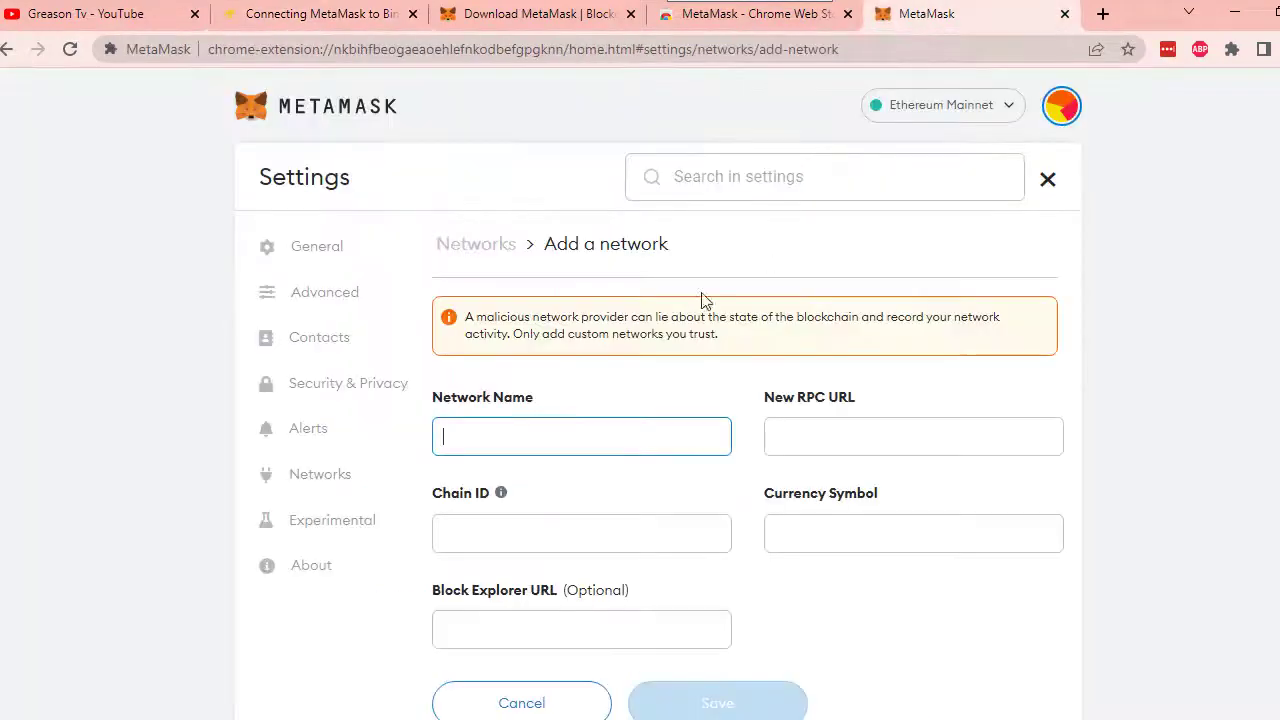
pyautogui.click(320, 16)
pyautogui.moveTo(486, 290); pyautogui.dragTo(795, 290)
pyautogui.click(905, 14)
pyautogui.click(811, 437)
# Fill in Chain ID 56 and currency symbol BNB from the article
pyautogui.click(282, 16)
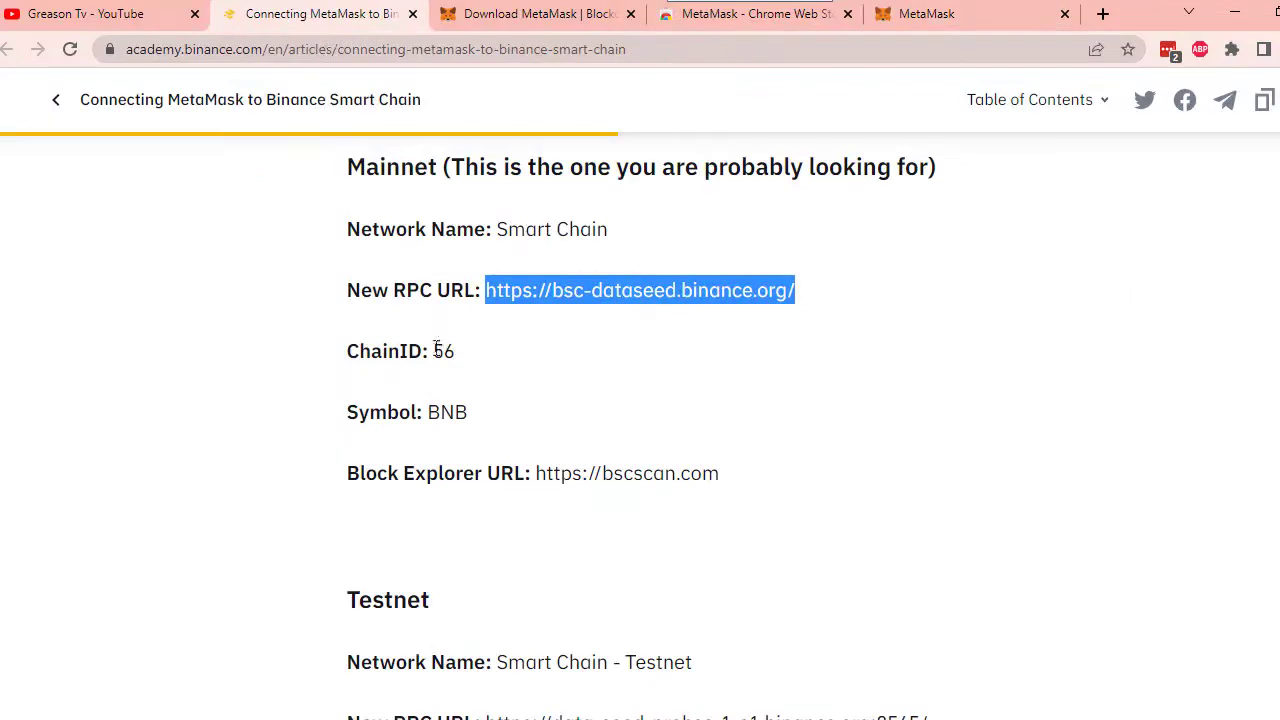
pyautogui.moveTo(437, 348); pyautogui.dragTo(455, 350)
pyautogui.click(905, 14)
pyautogui.click(497, 523)
pyautogui.click(282, 16)
pyautogui.moveTo(430, 412); pyautogui.dragTo(466, 410)
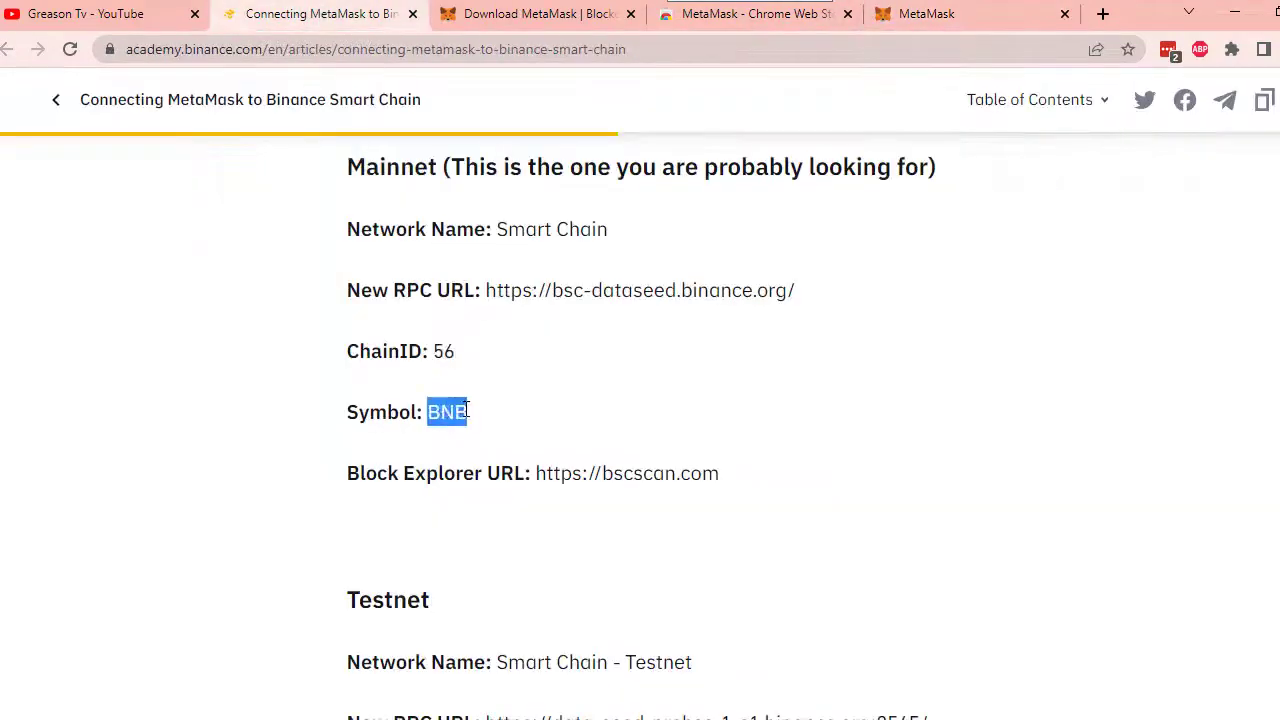
pyautogui.click(905, 14)
pyautogui.click(863, 537)
pyautogui.hotkey('ctrl', 'v')
pyautogui.click(320, 14)
pyautogui.moveTo(536, 474); pyautogui.dragTo(722, 476)
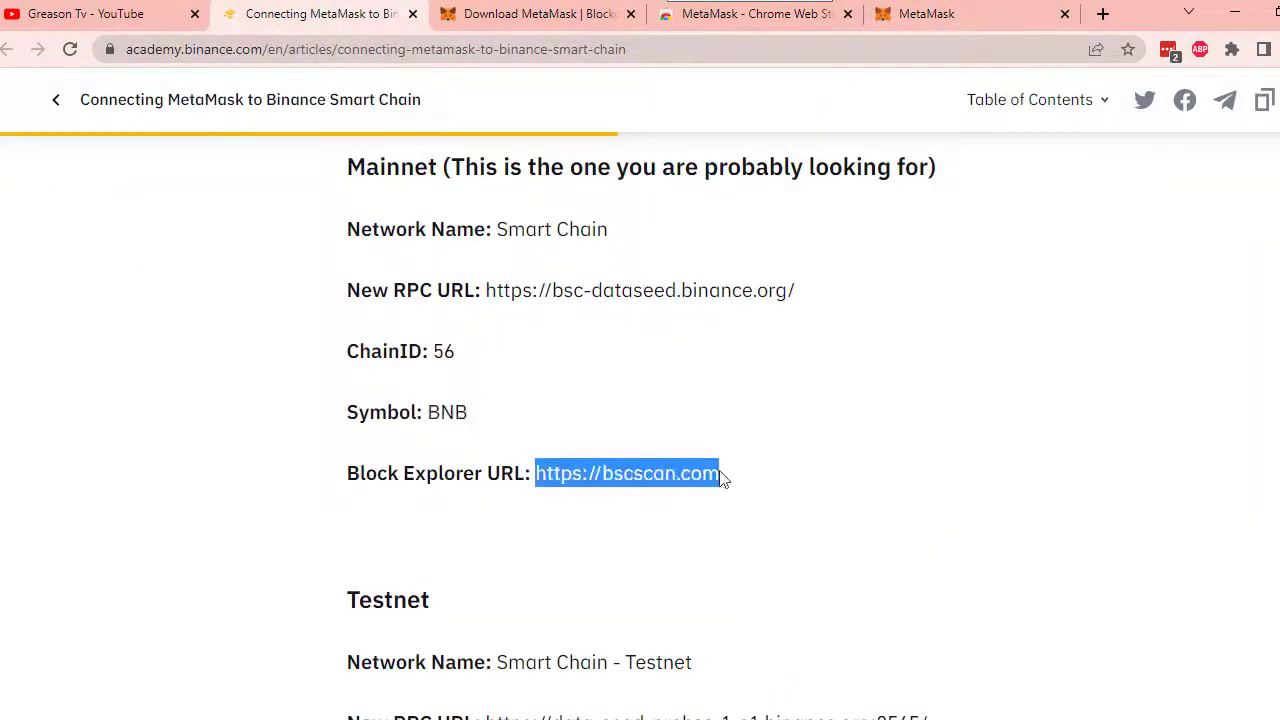
pyautogui.hotkey('ctrl', 'c')
pyautogui.click(905, 14)
pyautogui.click(580, 614)
pyautogui.hotkey('ctrl', 'v')
pyautogui.scroll(-2, 800, 634)
pyautogui.click(717, 625)
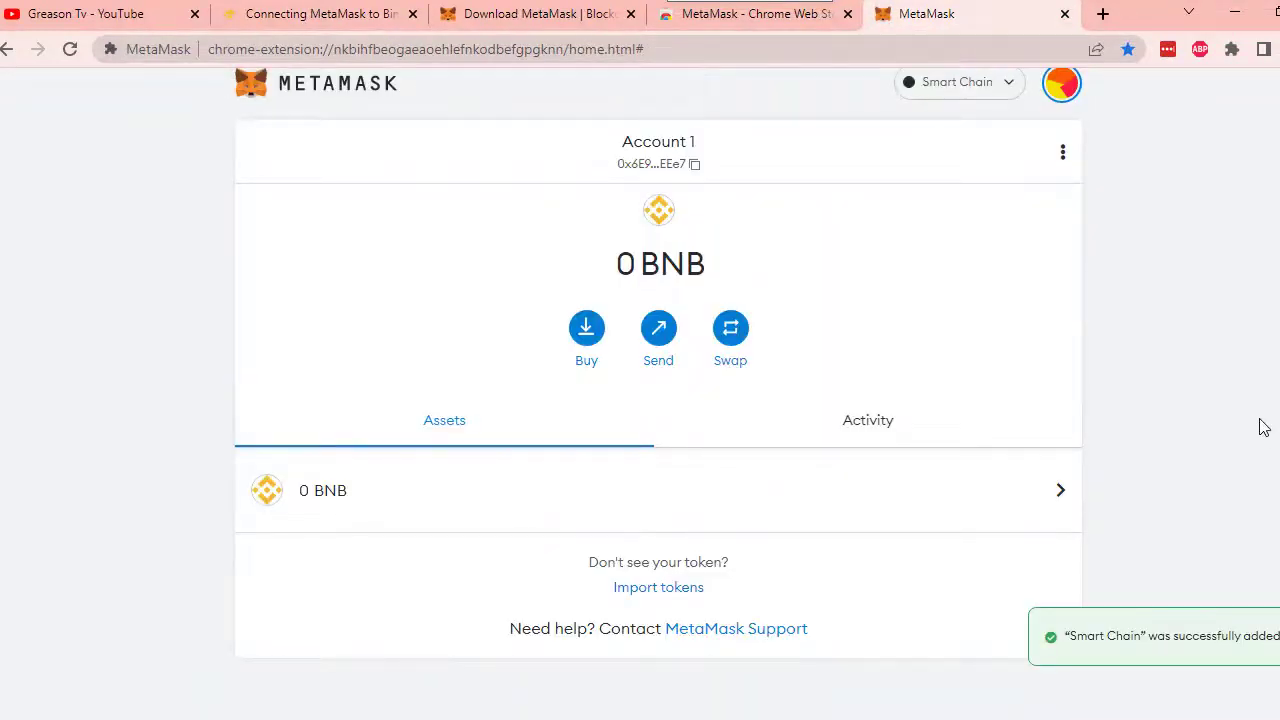
# Switch the wallet to Ethereum Mainnet and back to Smart Chain, then open Chrome's extensions list
pyautogui.scroll(1, 1176, 270)
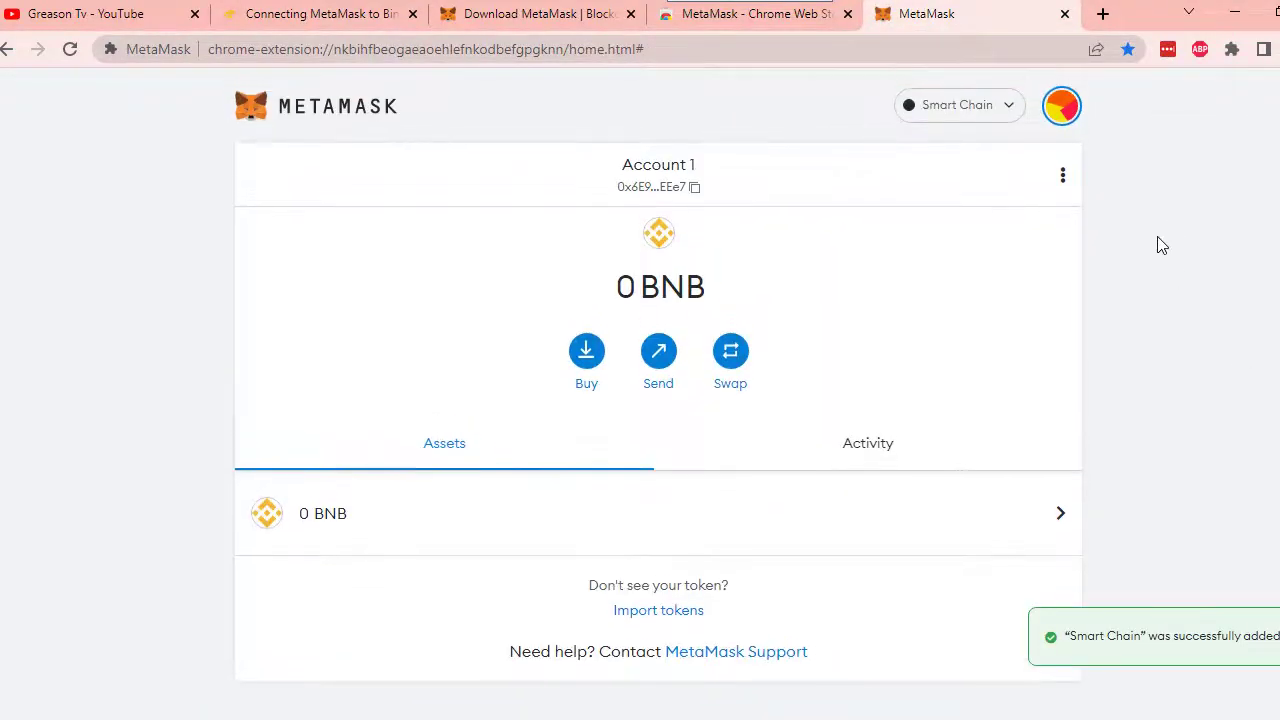
pyautogui.click(1010, 110)
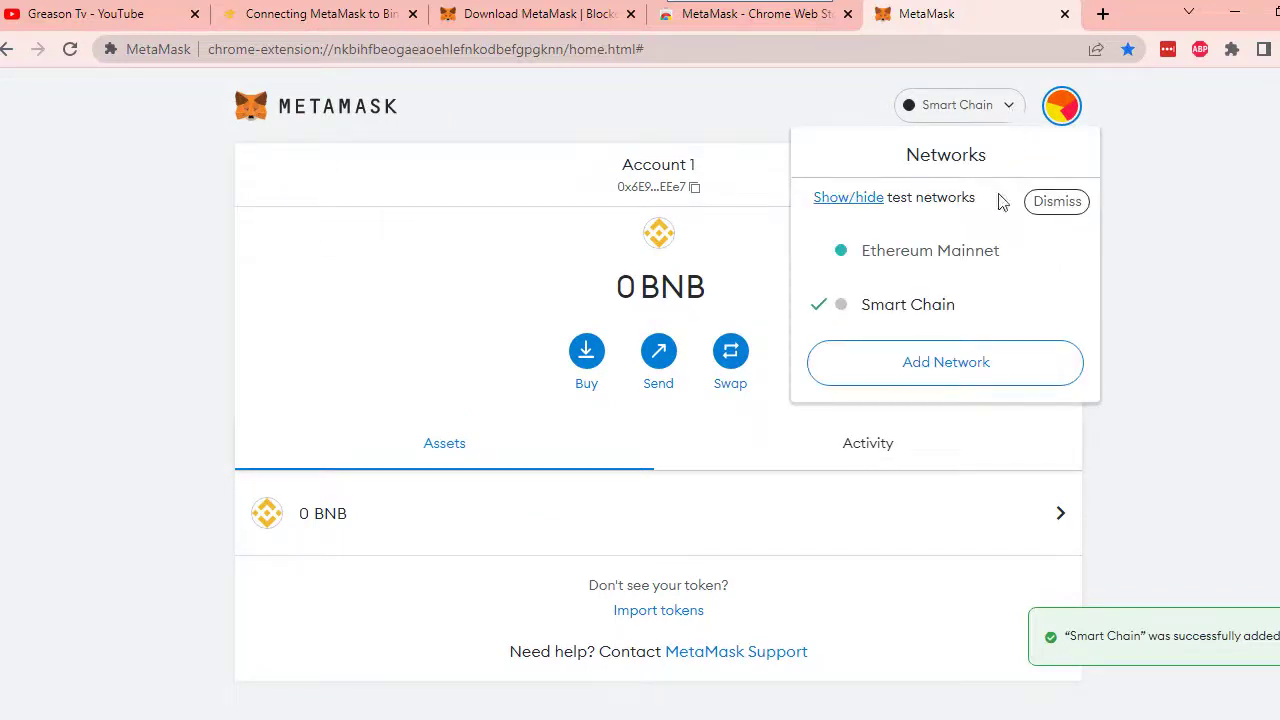
pyautogui.click(816, 263)
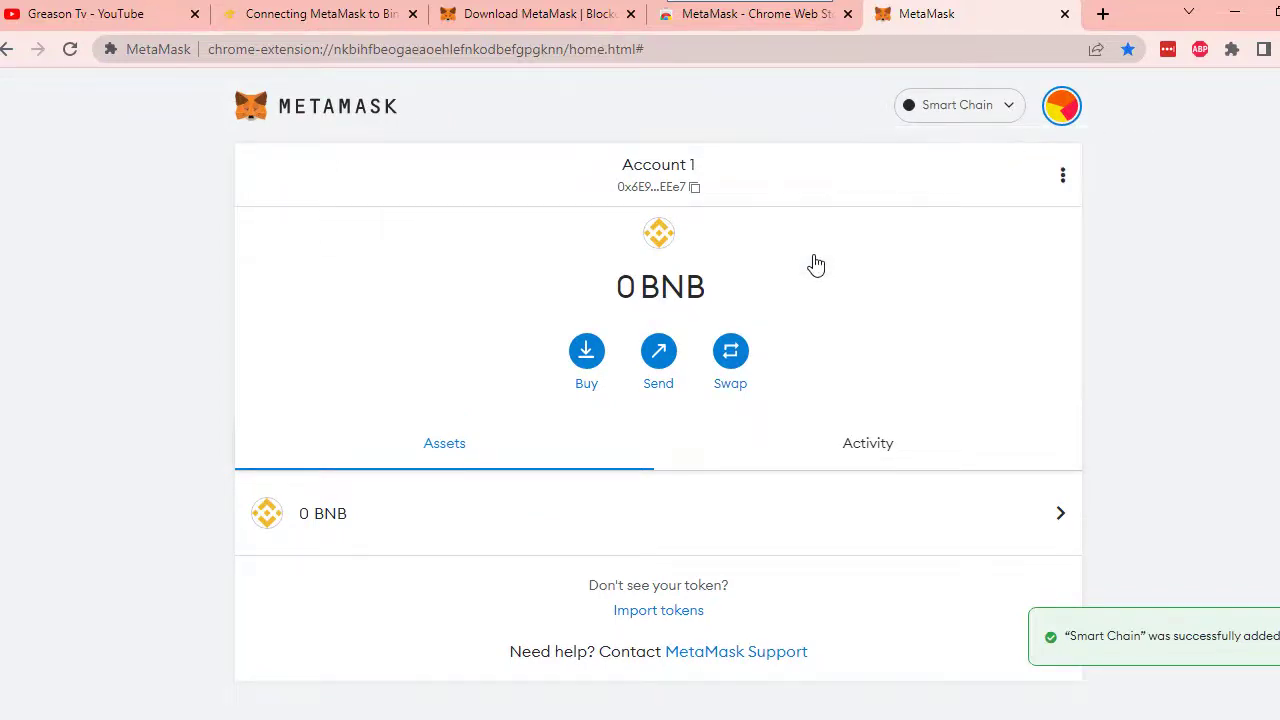
pyautogui.click(1010, 110)
pyautogui.click(829, 310)
pyautogui.click(1233, 50)
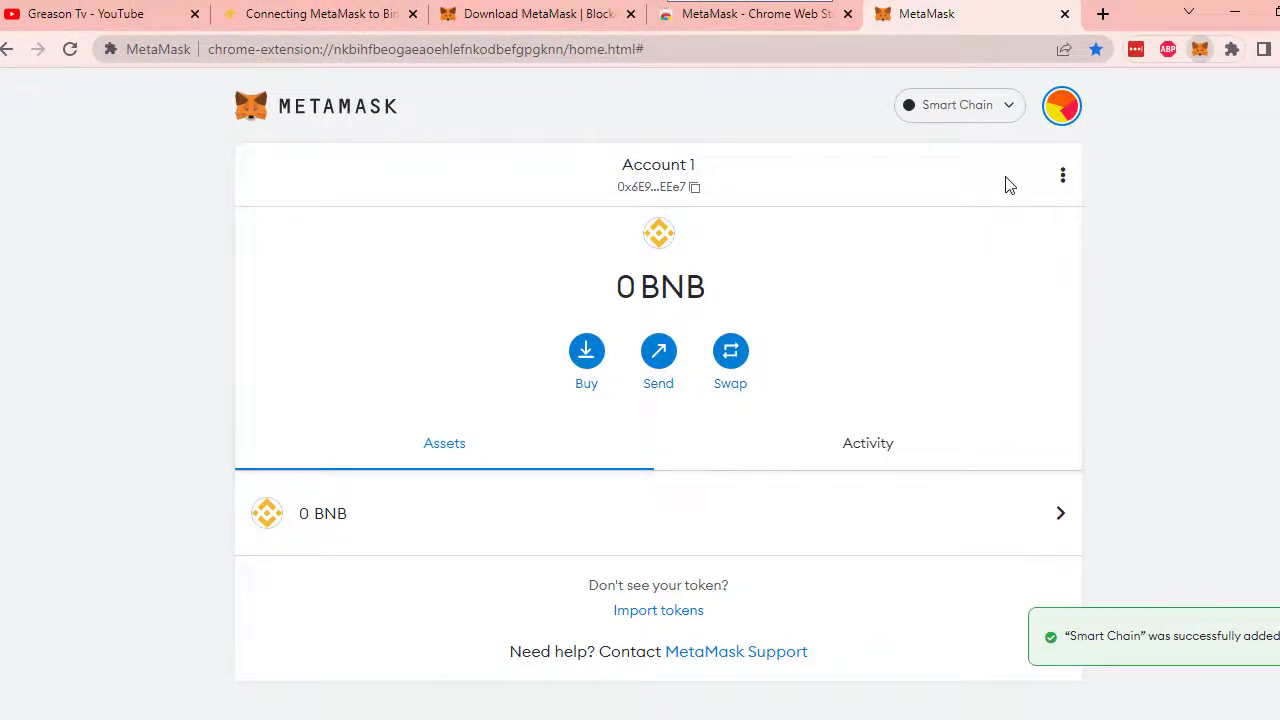
# Open the MetaMask popup with Alt+Shift+M and check the network list shows Smart Chain with 0 BNB
pyautogui.hotkey('alt', 'shift', 'm')
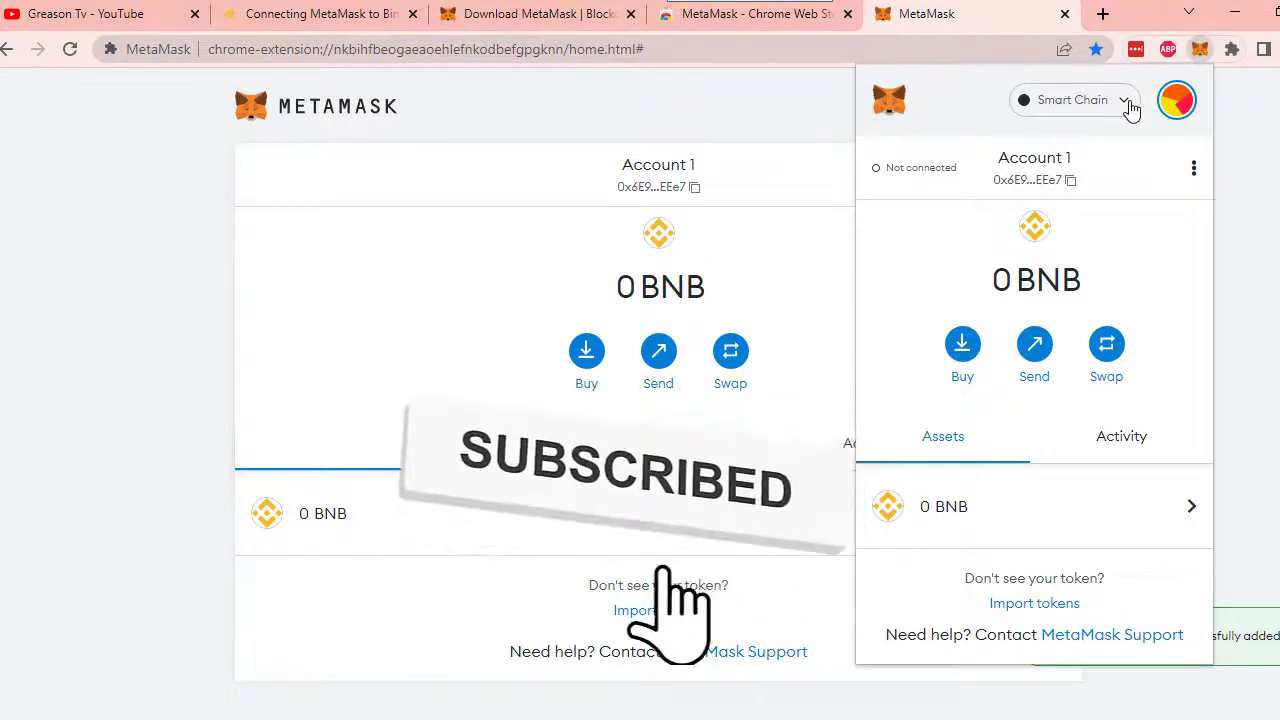
pyautogui.click(1126, 101)
pyautogui.click(1126, 101)
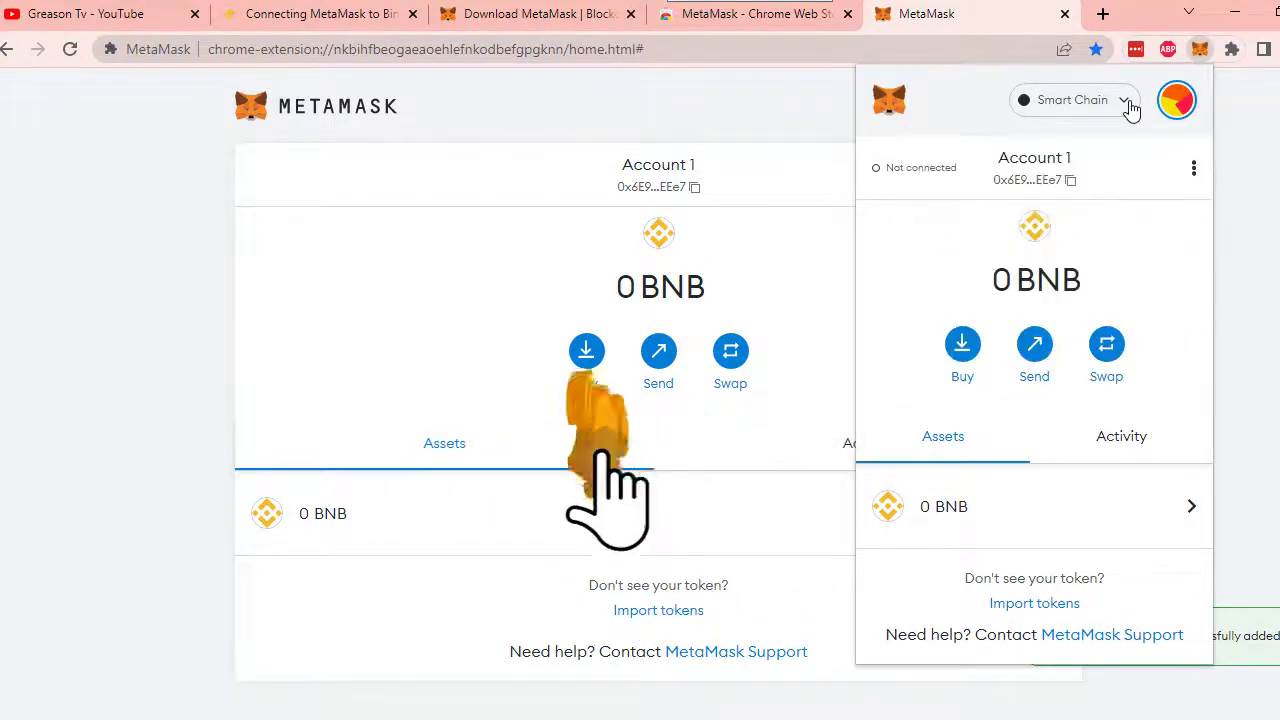